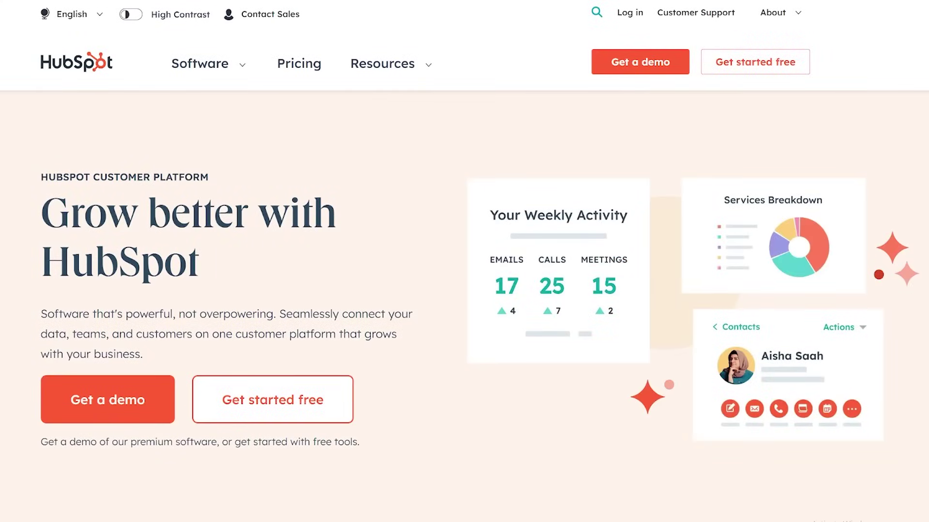
- Scroll the HubSpot homepage down to the 'What is HubSpot?' section
{"action": "scroll", "coordinate": [464, 262], "scroll_direction": "down", "scroll_amount": 13}
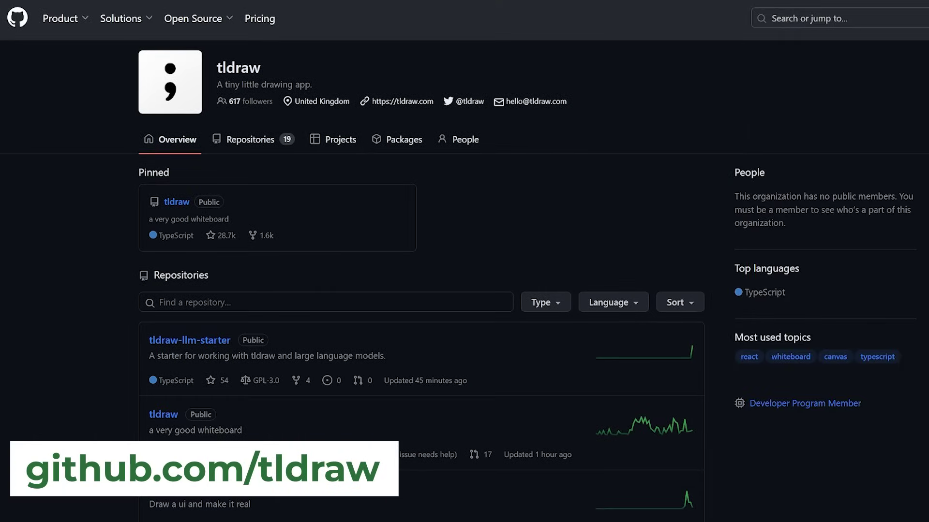
- Scroll the tldraw GitHub organisation page down to its Repositories list
{"action": "scroll", "coordinate": [464, 262], "scroll_direction": "down", "scroll_amount": 10}
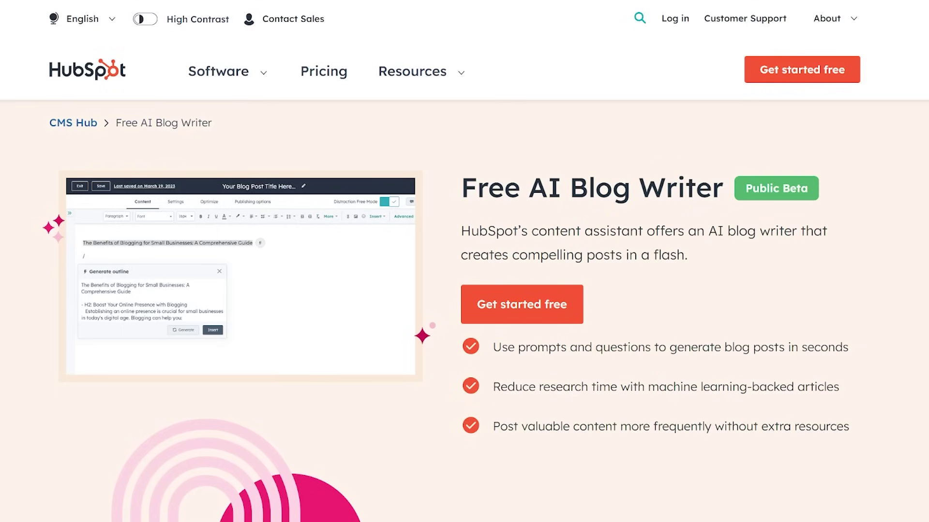
- Scroll the Free AI Blog Writer page down to the 'Use built-in reporting' section
{"action": "scroll", "coordinate": [465, 261], "scroll_direction": "down", "scroll_amount": 10}
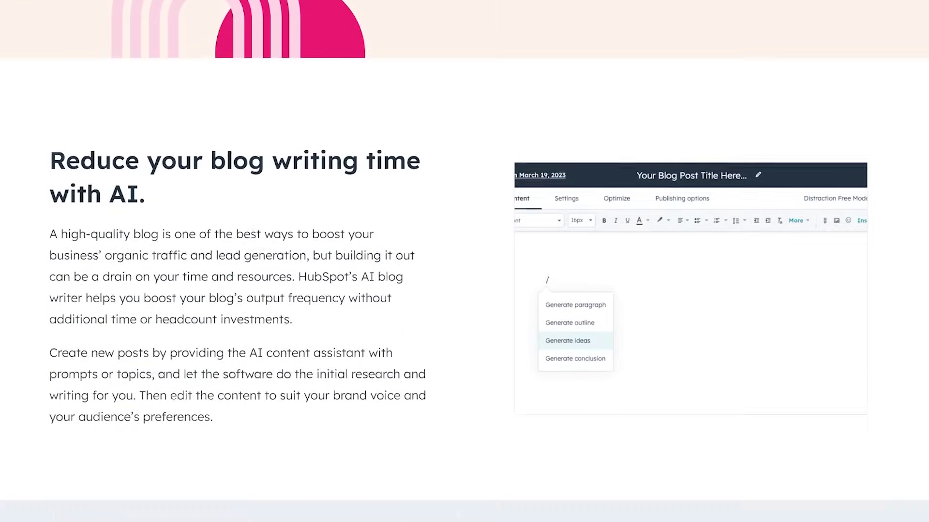
{"action": "scroll", "coordinate": [464, 261], "scroll_direction": "down", "scroll_amount": 2}
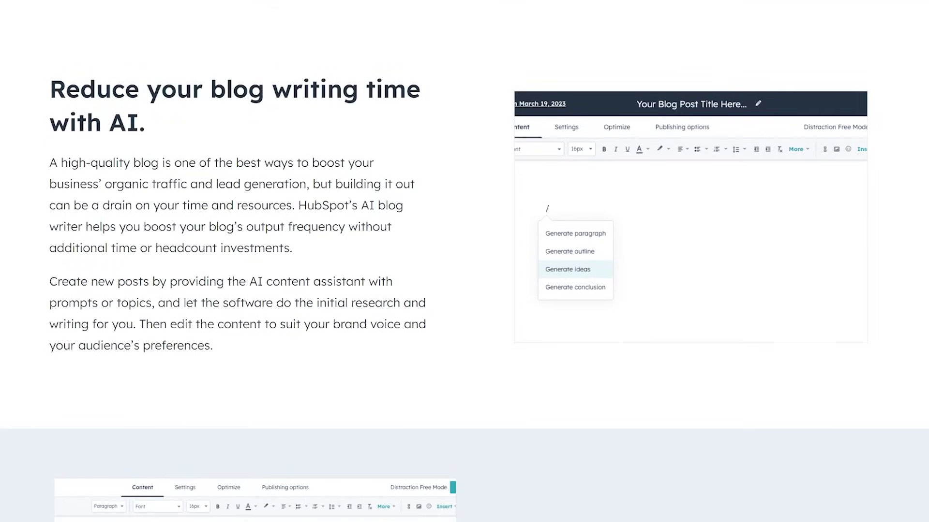
{"action": "scroll", "coordinate": [464, 261], "scroll_direction": "down", "scroll_amount": 10}
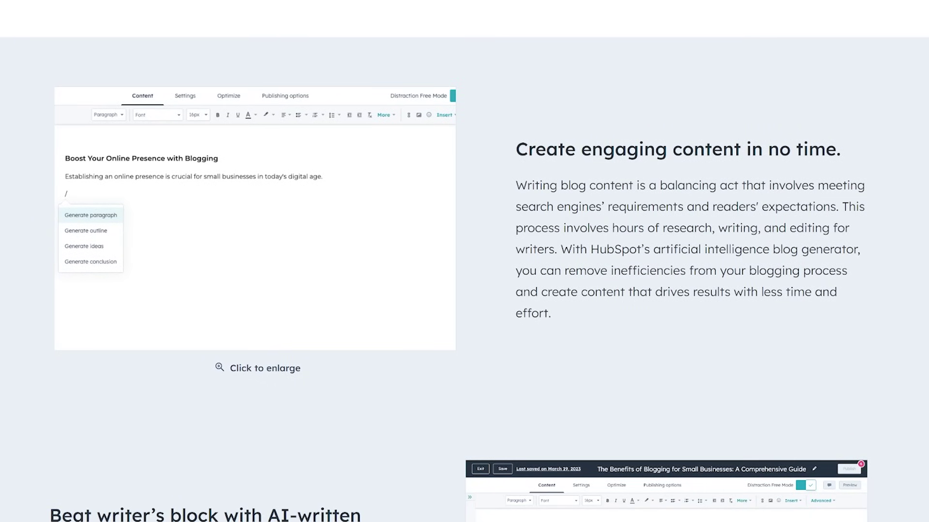
{"action": "scroll", "coordinate": [465, 262], "scroll_direction": "down", "scroll_amount": 10}
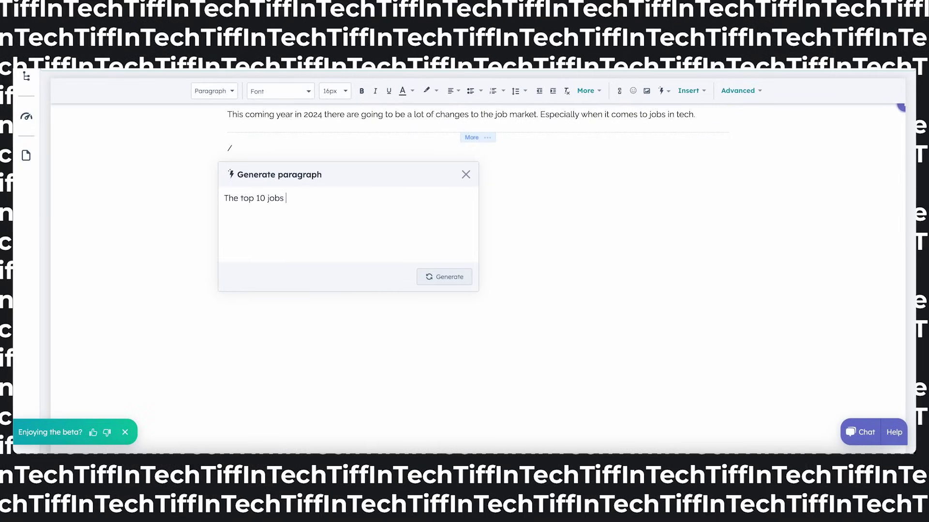
- Generate a paragraph on the top 10 tech jobs for 2024 with descriptions and skills, and insert it
{"action": "type", "text": "24 a"}
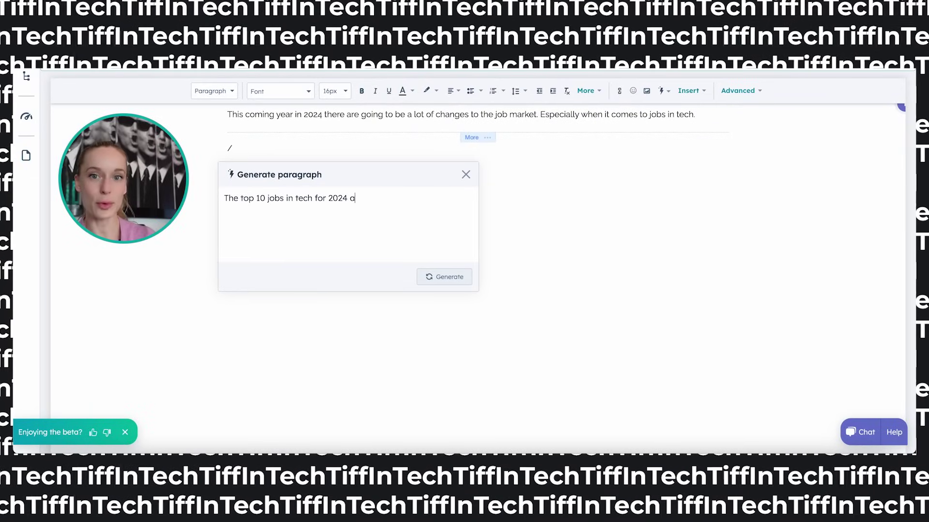
{"action": "key", "text": "BackSpace"}
{"action": "type", "text": "with a description of what "}
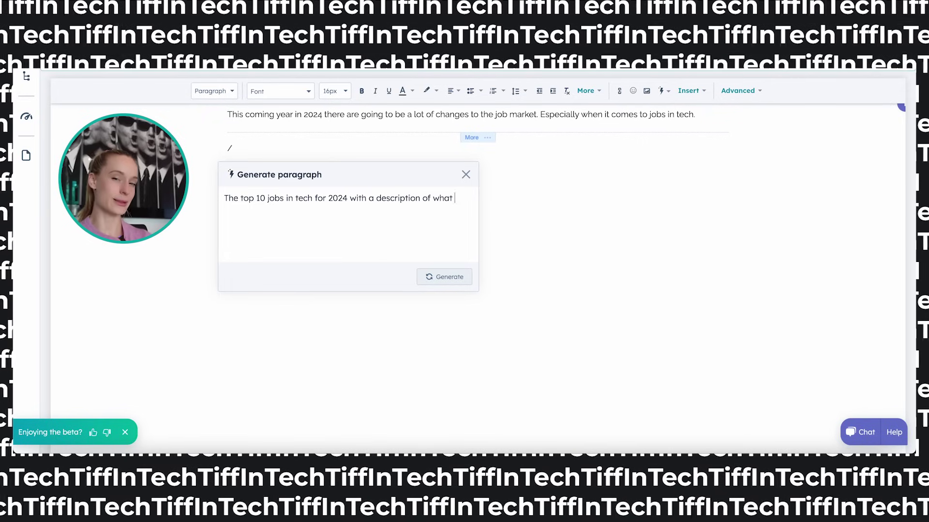
{"action": "type", "text": "each one is and what skills are required."}
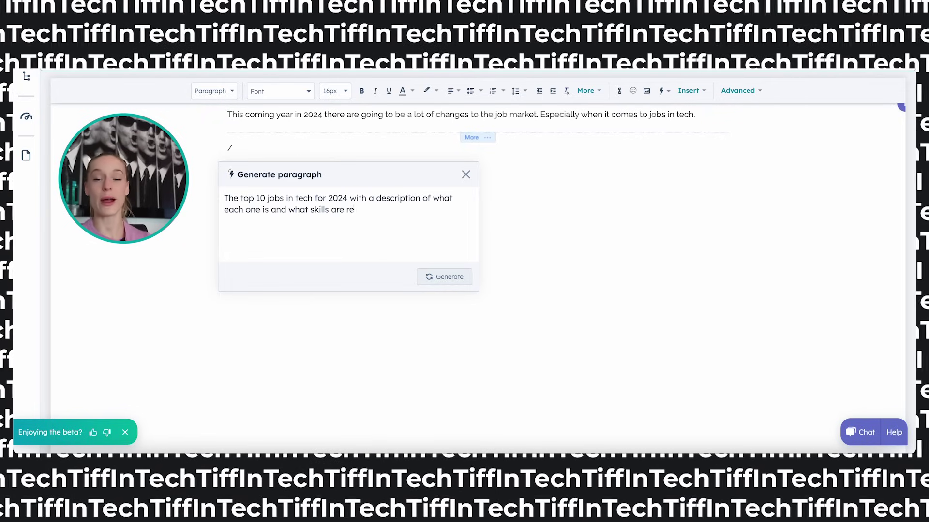
{"action": "left_click", "coordinate": [437, 277]}
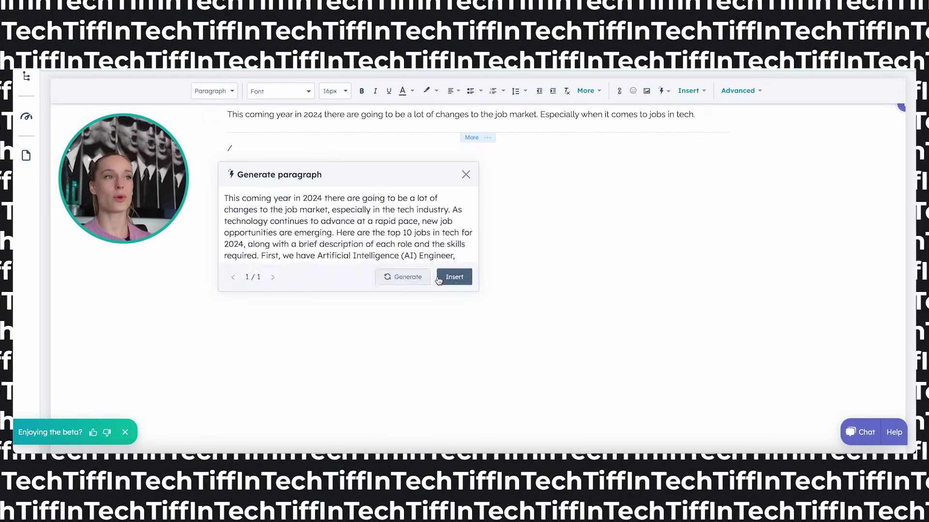
{"action": "scroll", "coordinate": [433, 251], "scroll_direction": "down", "scroll_amount": 5}
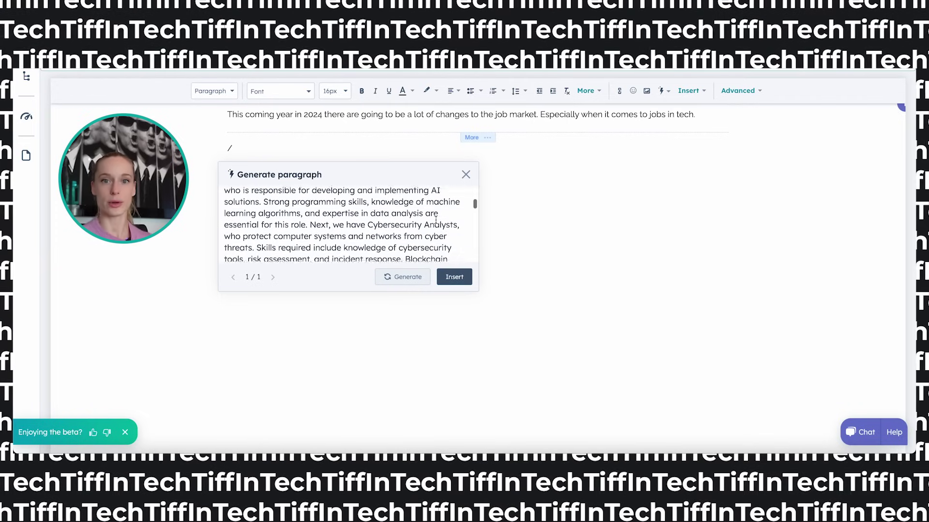
{"action": "scroll", "coordinate": [435, 219], "scroll_direction": "down", "scroll_amount": 5}
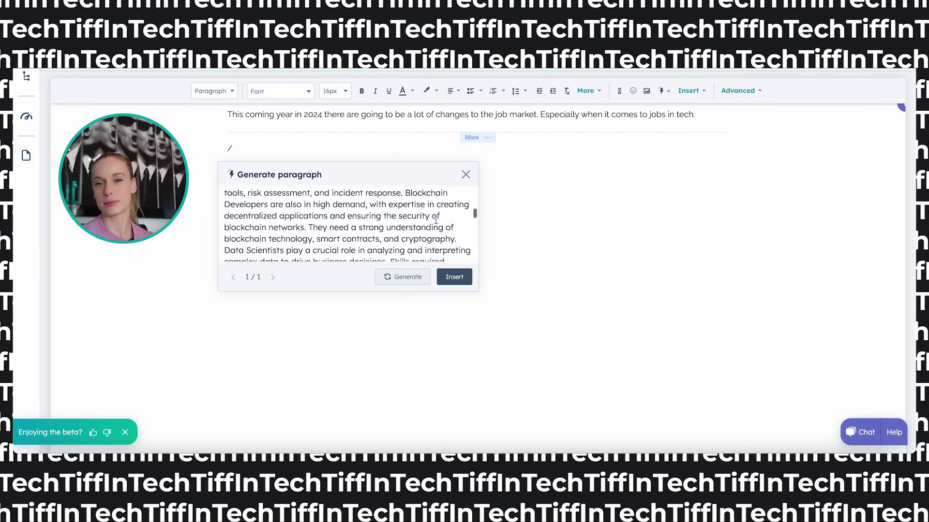
{"action": "left_click", "coordinate": [442, 281]}
- Split off the intro, 'Here are the top 10 jobs', AI Engineer and Cybersecurity Analysts paragraphs
{"action": "left_click", "coordinate": [385, 195]}
{"action": "key", "text": "Return"}
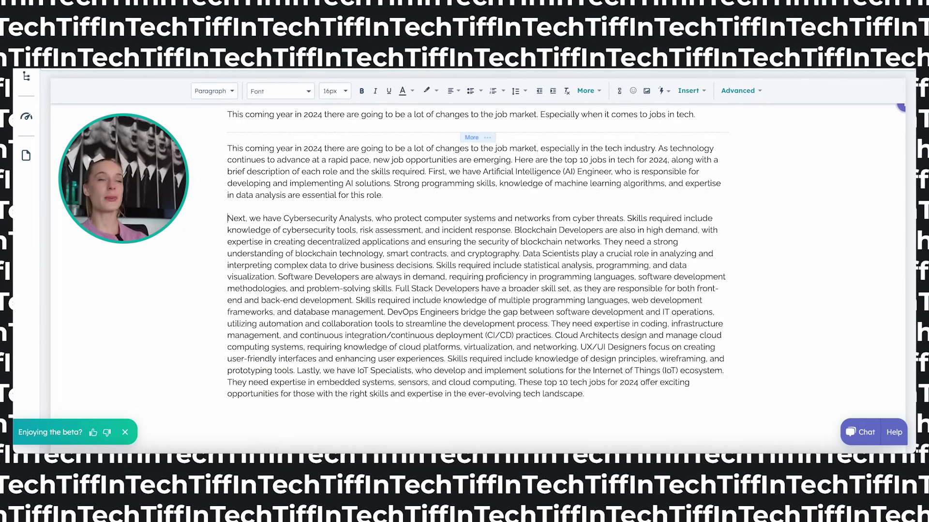
{"action": "left_click", "coordinate": [513, 159]}
{"action": "key", "text": "Return"}
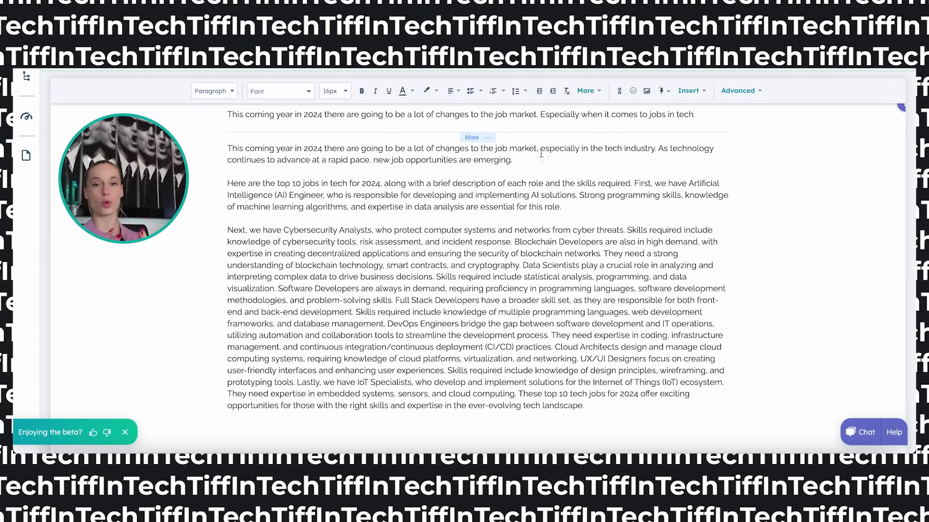
{"action": "left_click", "coordinate": [635, 183]}
{"action": "key", "text": "Return"}
- Bold the 'Artificial Intelligence (AI) Engineer' and 'Cybersecurity Analysts' job titles
{"action": "left_click_drag", "start_coordinate": [282, 206], "coordinate": [416, 207]}
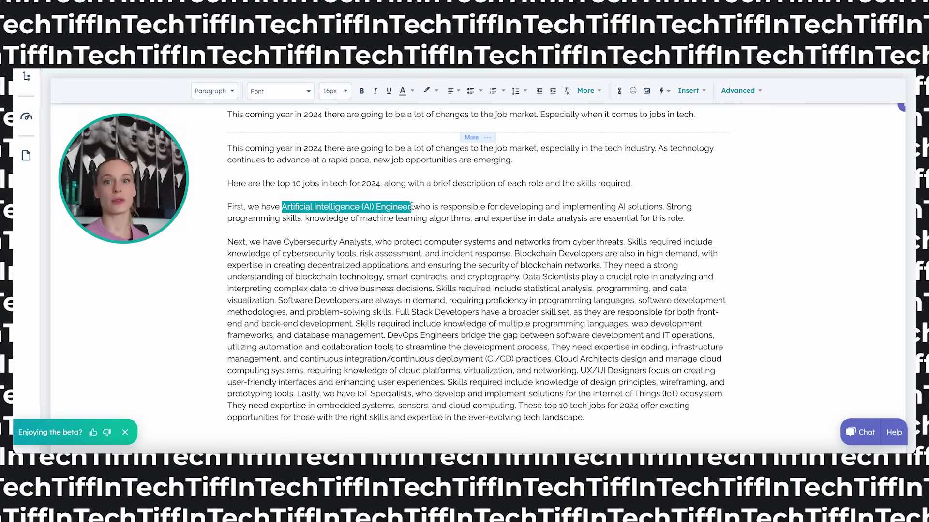
{"action": "left_click", "coordinate": [361, 91]}
{"action": "key", "text": "Right"}
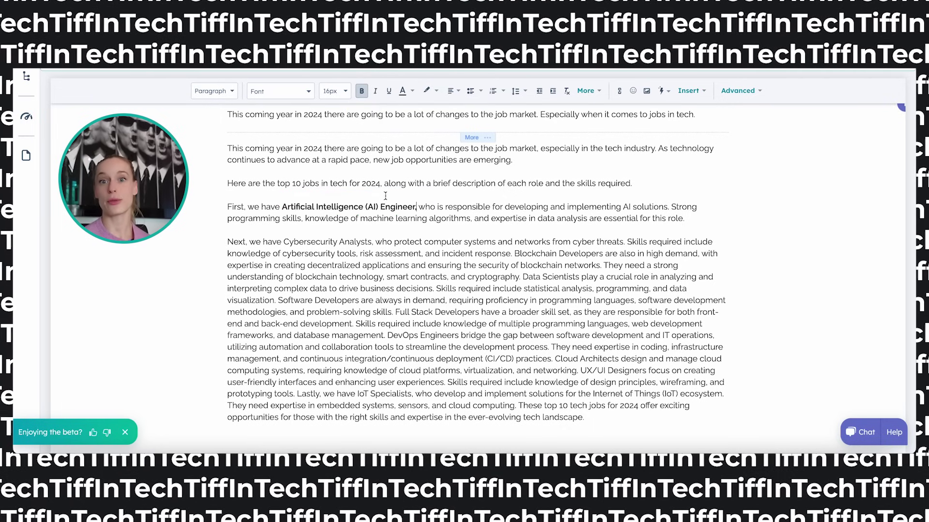
{"action": "left_click_drag", "start_coordinate": [365, 241], "coordinate": [373, 241]}
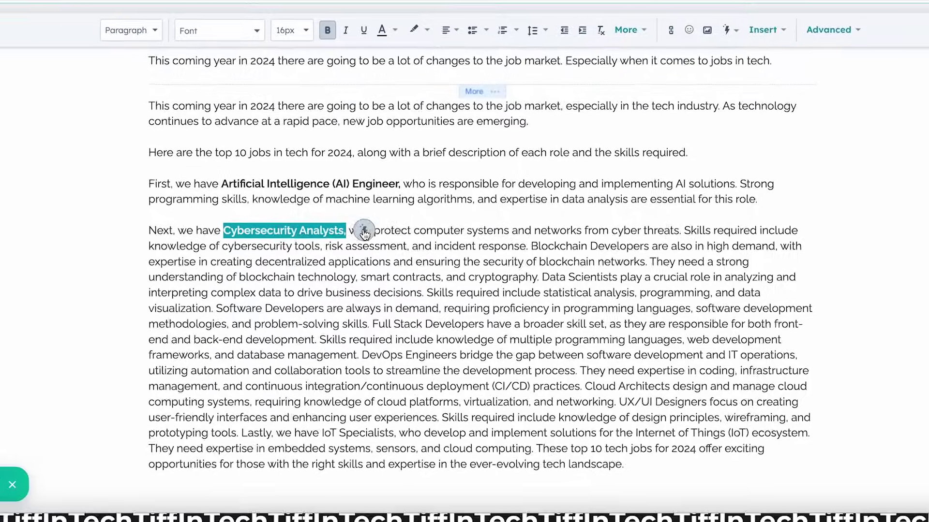
{"action": "left_click", "coordinate": [384, 241]}
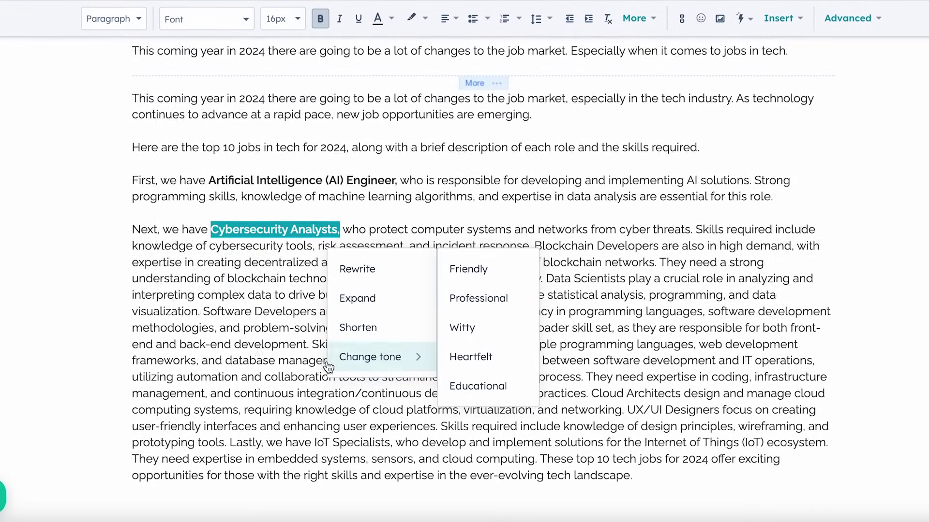
{"action": "left_click", "coordinate": [233, 326]}
- Give Blockchain Developers and Data Scientists their own paragraphs and bold both titles
{"action": "left_click", "coordinate": [533, 247]}
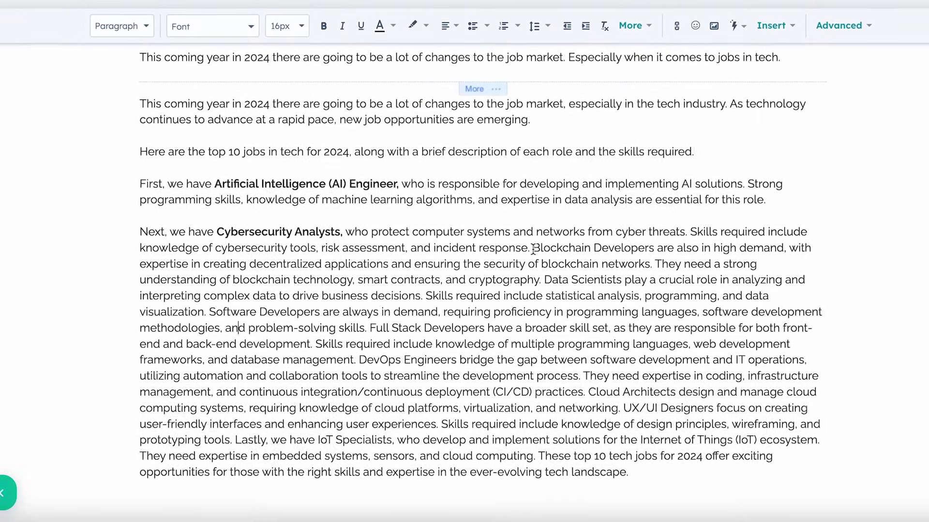
{"action": "key", "text": "Return"}
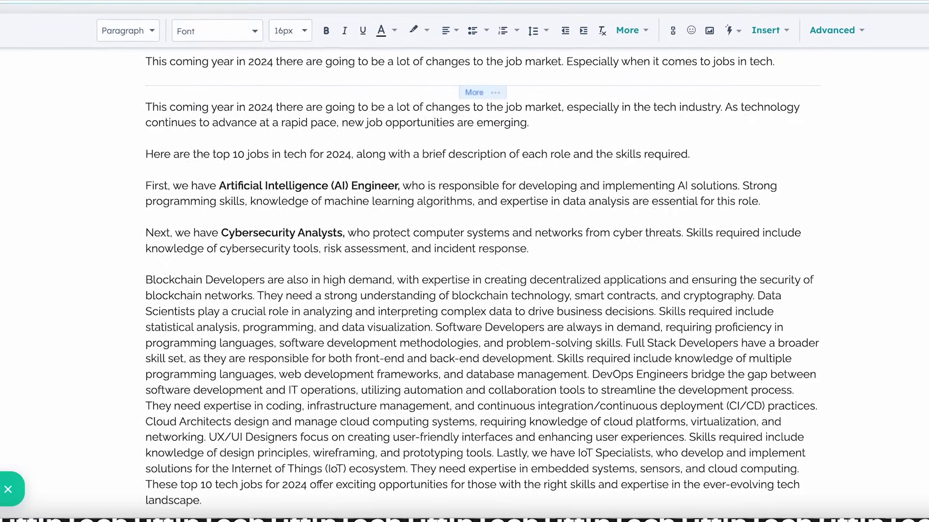
{"action": "left_click", "coordinate": [757, 296]}
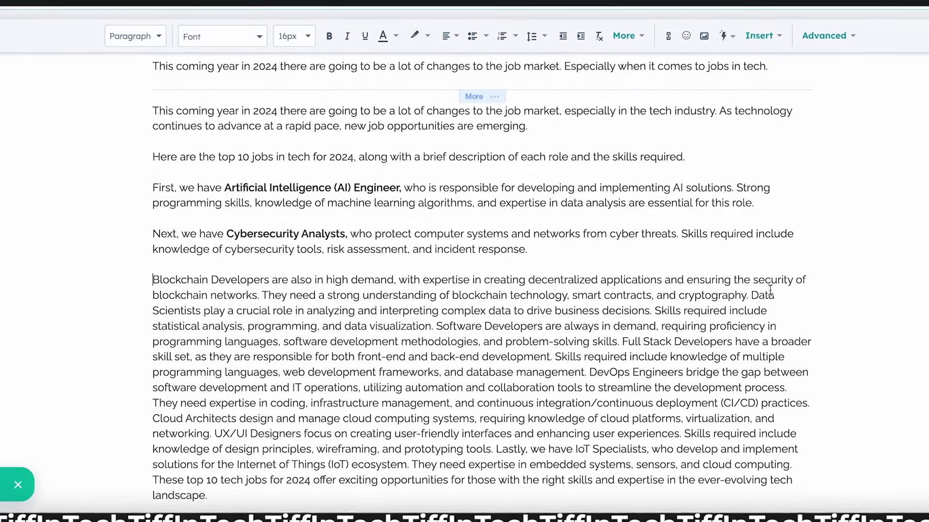
{"action": "key", "text": "Return"}
{"action": "key", "text": "Up"}
{"action": "key", "text": "Up"}
{"action": "key", "text": "ctrl+shift+Right"}
{"action": "key", "text": "ctrl+shift+Right"}
{"action": "key", "text": "ctrl+b"}
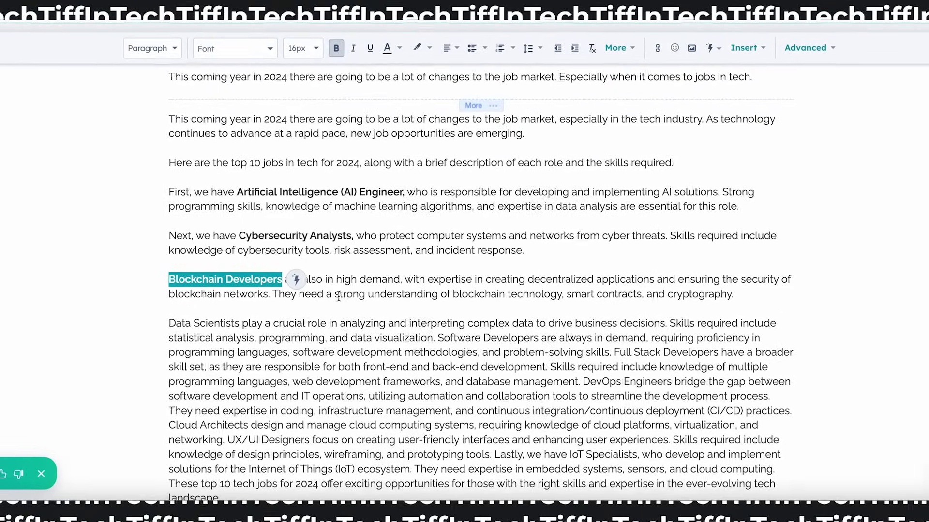
{"action": "key", "text": "Down"}
{"action": "key", "text": "Down"}
{"action": "key", "text": "ctrl+shift+Right"}
{"action": "key", "text": "ctrl+shift+Right"}
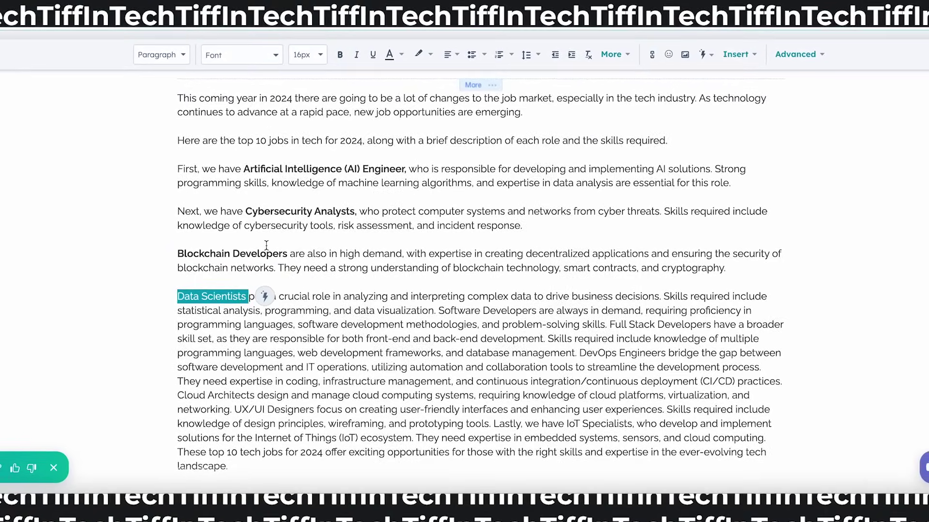
{"action": "left_click", "coordinate": [340, 54]}
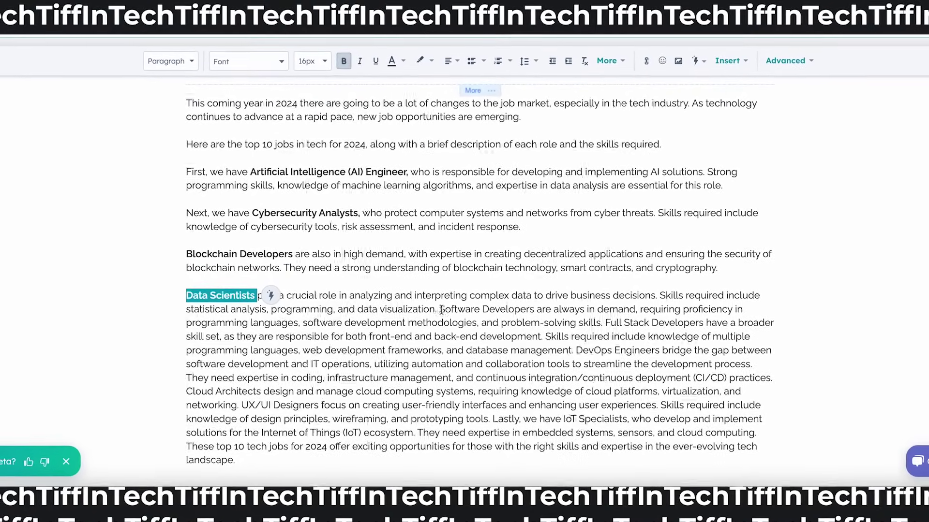
- Start new paragraphs at Software Developers, DevOps Engineers, Cloud Architects and IoT Specialists
{"action": "left_click", "coordinate": [437, 310]}
{"action": "key", "text": "Return"}
{"action": "left_click", "coordinate": [378, 376]}
{"action": "key", "text": "Return"}
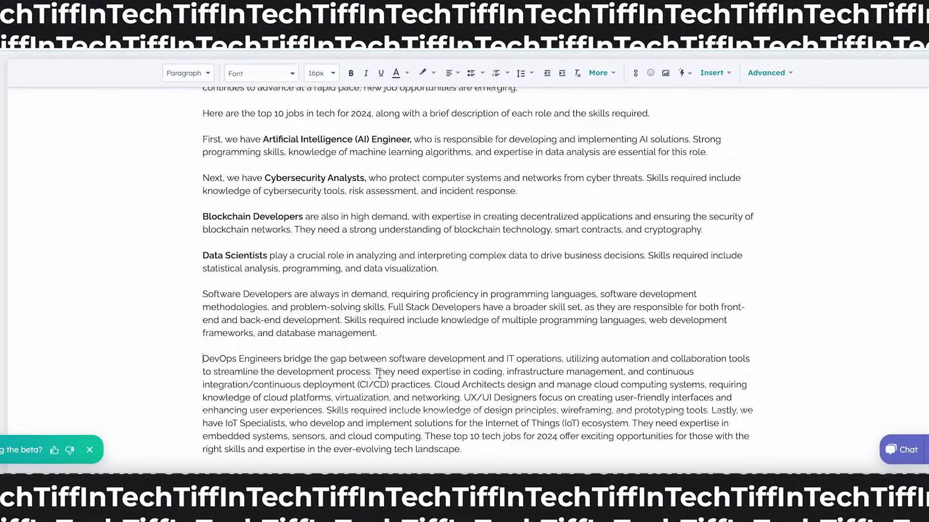
{"action": "left_click", "coordinate": [437, 382]}
{"action": "key", "text": "Return"}
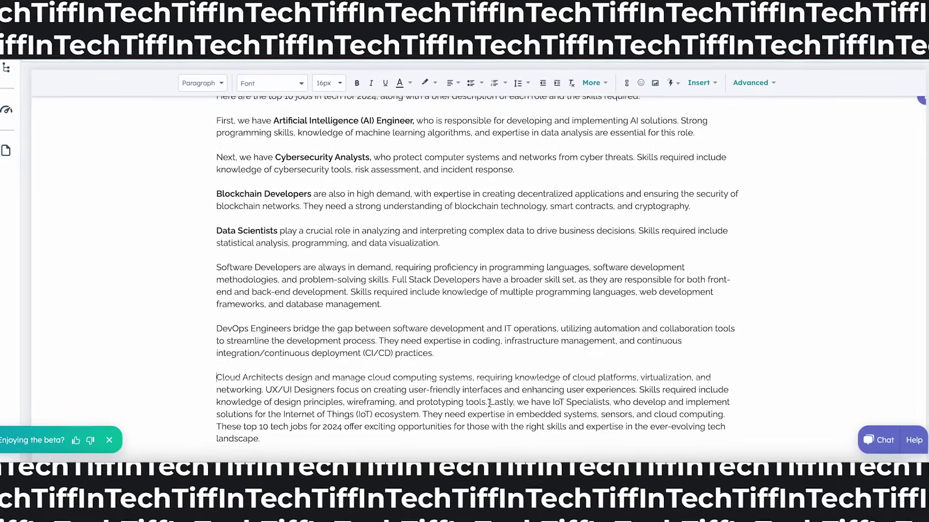
{"action": "left_click", "coordinate": [489, 430]}
{"action": "key", "text": "Return"}
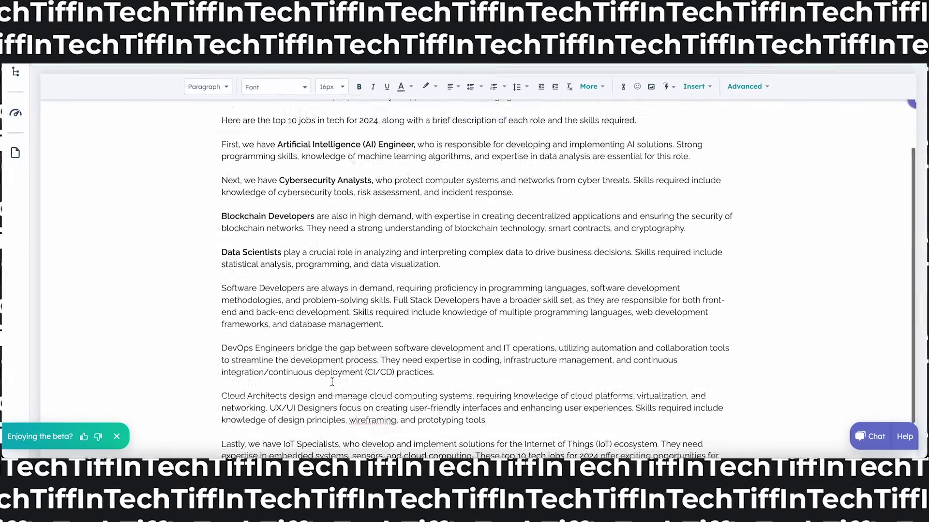
{"action": "scroll", "coordinate": [331, 382], "scroll_direction": "up", "scroll_amount": 2}
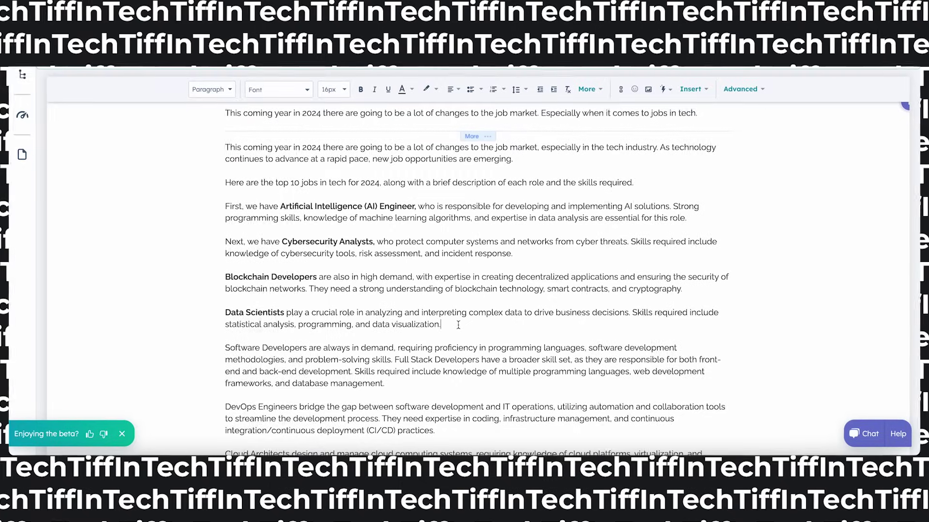
{"action": "triple_click", "coordinate": [450, 325]}
- Apply the AI Change tone > Educational rewrite to the selected Data Scientists paragraph
{"action": "left_click", "coordinate": [455, 325]}
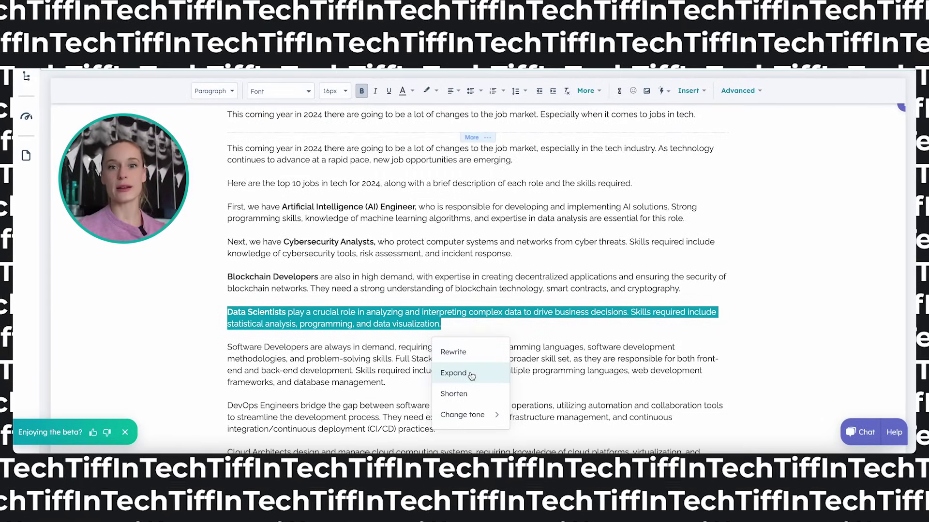
{"action": "mouse_move", "coordinate": [477, 414]}
{"action": "left_click", "coordinate": [537, 436]}
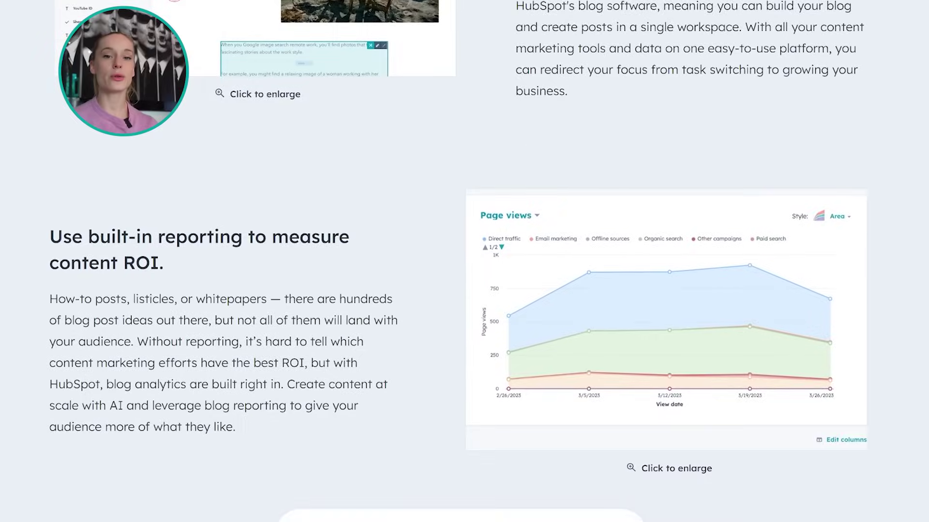
{"action": "scroll", "coordinate": [458, 279], "scroll_direction": "down", "scroll_amount": 2}
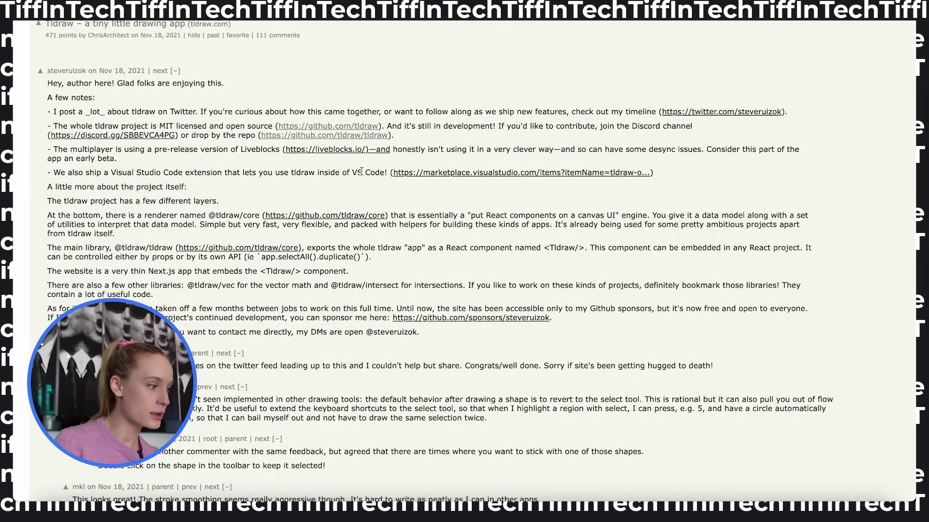
- Highlight the author's lines saying tldraw is still in development and inviting people to Discord
{"action": "scroll", "coordinate": [362, 171], "scroll_direction": "down", "scroll_amount": 3}
{"action": "scroll", "coordinate": [363, 174], "scroll_direction": "up", "scroll_amount": 1}
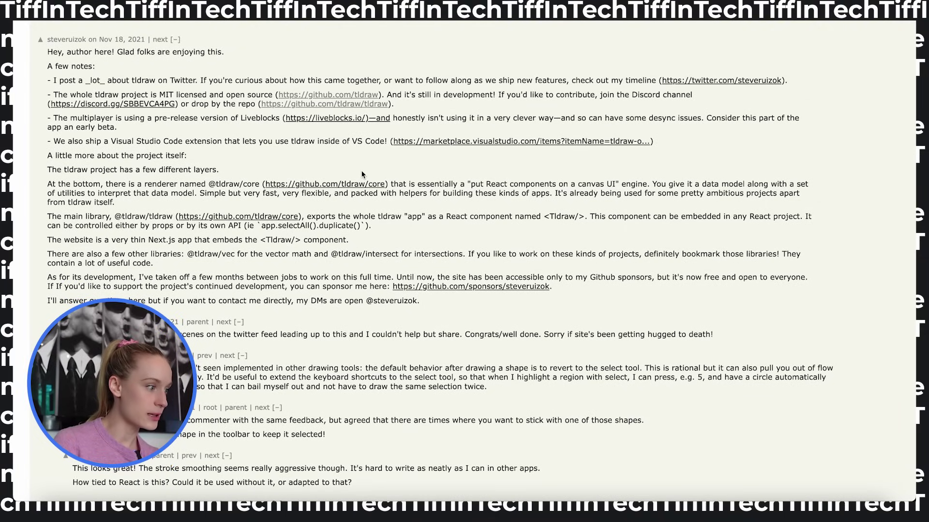
{"action": "scroll", "coordinate": [197, 92], "scroll_direction": "down", "scroll_amount": 1}
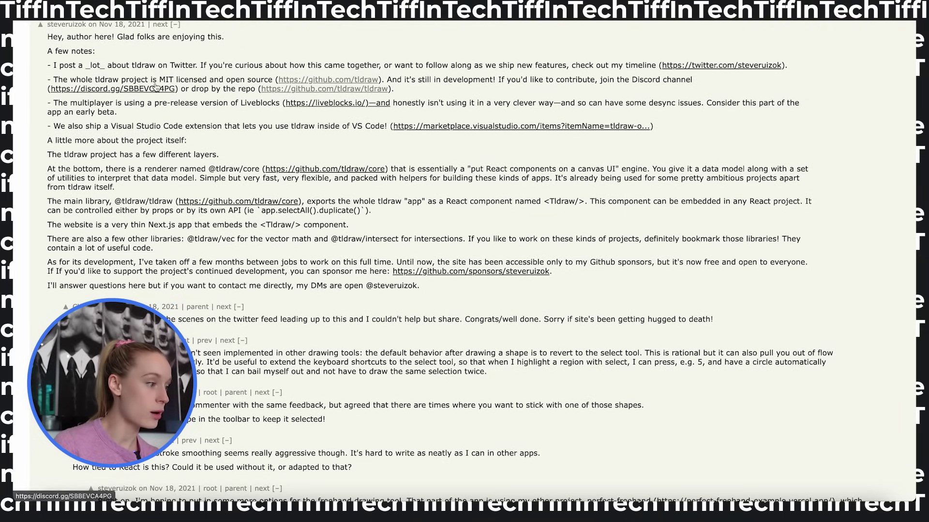
{"action": "scroll", "coordinate": [242, 202], "scroll_direction": "down", "scroll_amount": 2}
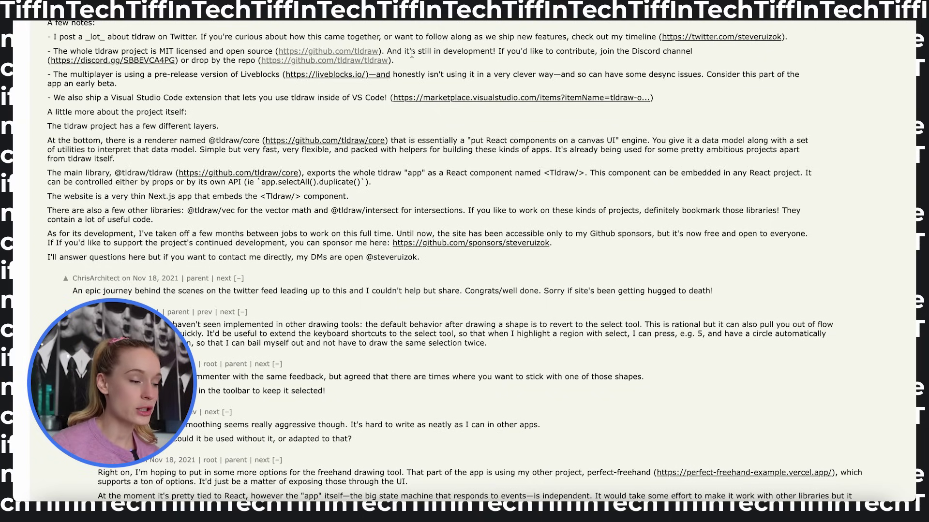
{"action": "left_click_drag", "start_coordinate": [402, 51], "coordinate": [521, 56]}
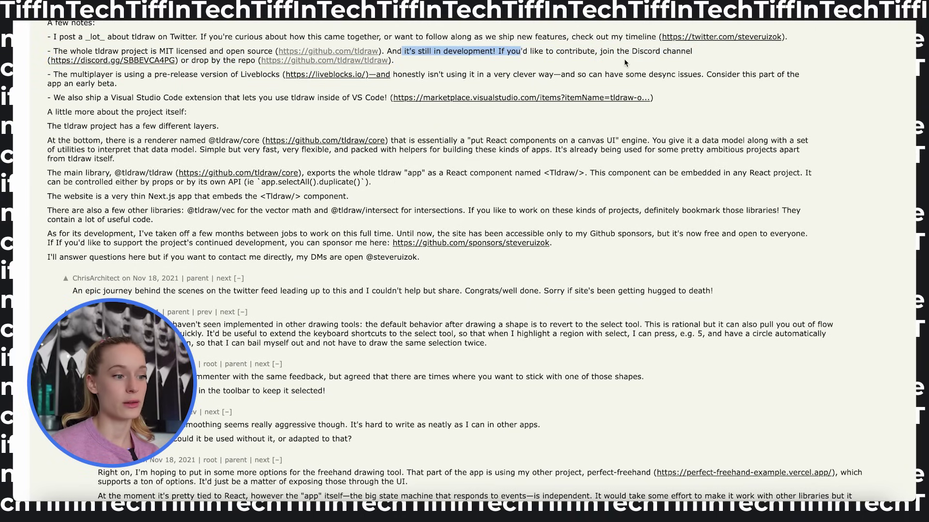
{"action": "left_click_drag", "start_coordinate": [601, 52], "coordinate": [697, 53]}
{"action": "left_click", "coordinate": [702, 55]}
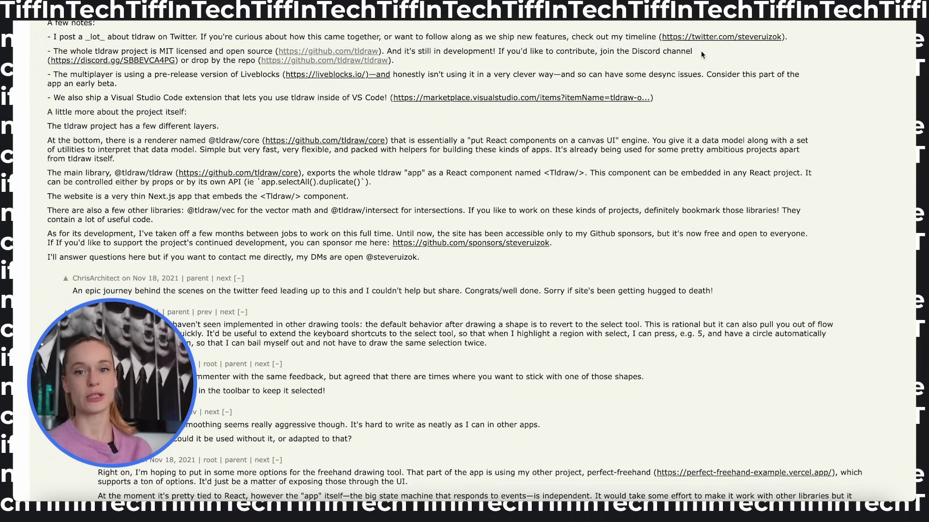
- Highlight the author's opening notes in the comment, then continue down the thread
{"action": "scroll", "coordinate": [53, 152], "scroll_direction": "up", "scroll_amount": 1}
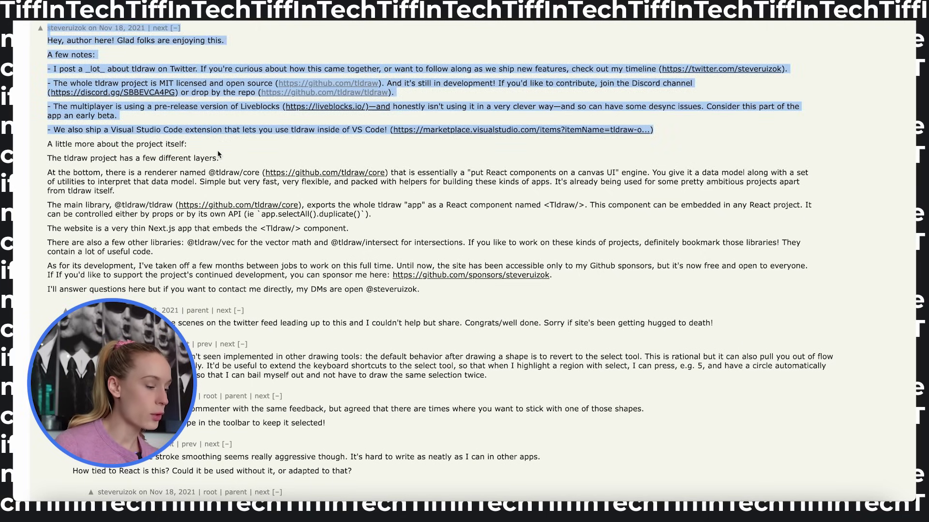
{"action": "left_click_drag", "start_coordinate": [193, 148], "coordinate": [46, 149]}
{"action": "left_click", "coordinate": [88, 183]}
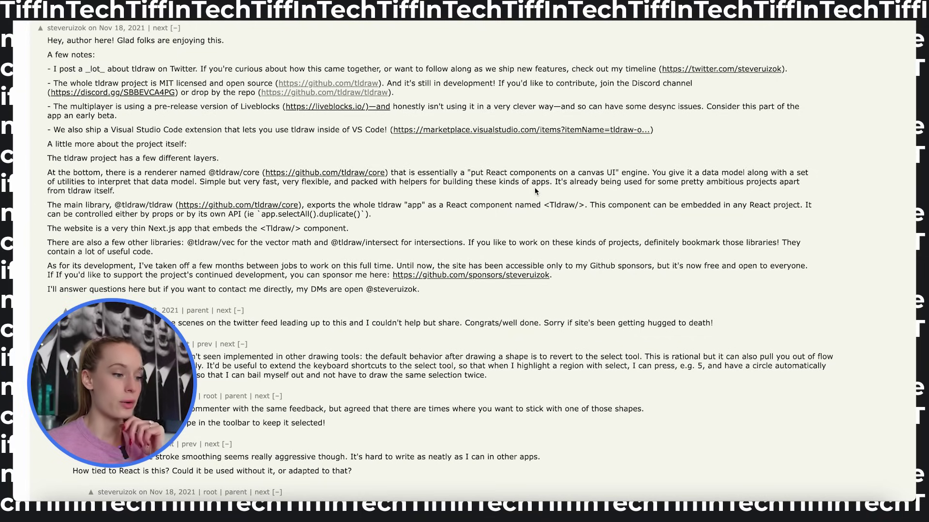
{"action": "scroll", "coordinate": [535, 188], "scroll_direction": "down", "scroll_amount": 1}
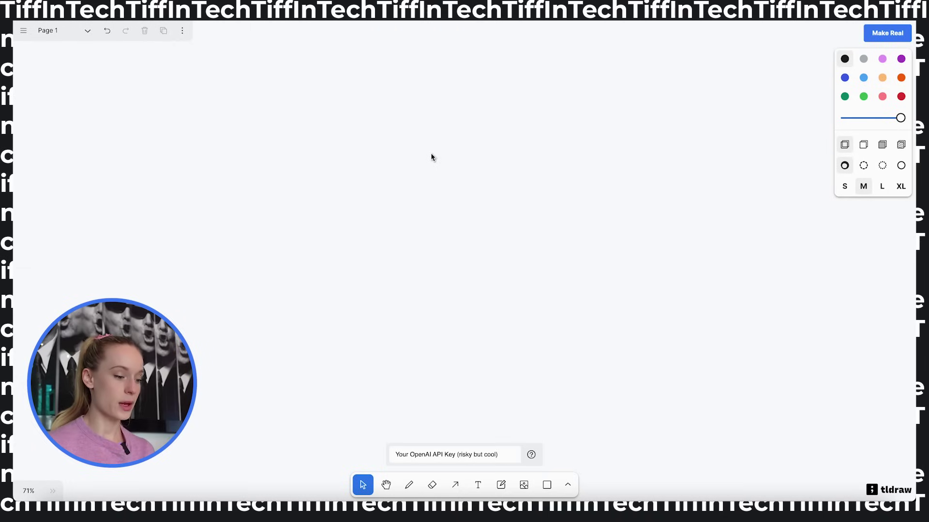
- Draw a tall calculator body rectangle with a wide display rectangle across its top
{"action": "left_click", "coordinate": [547, 485]}
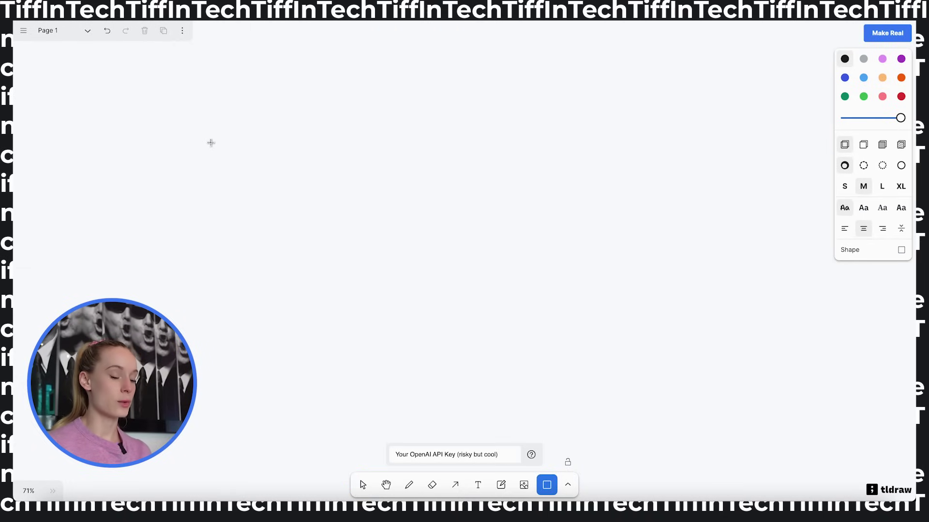
{"action": "left_click_drag", "start_coordinate": [252, 121], "coordinate": [485, 431]}
{"action": "key", "text": "r"}
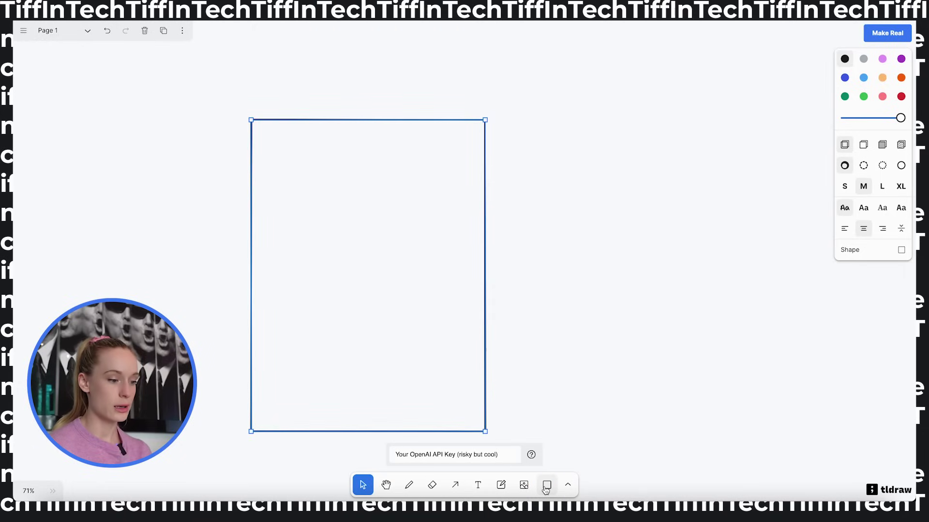
{"action": "left_click_drag", "start_coordinate": [265, 141], "coordinate": [470, 178]}
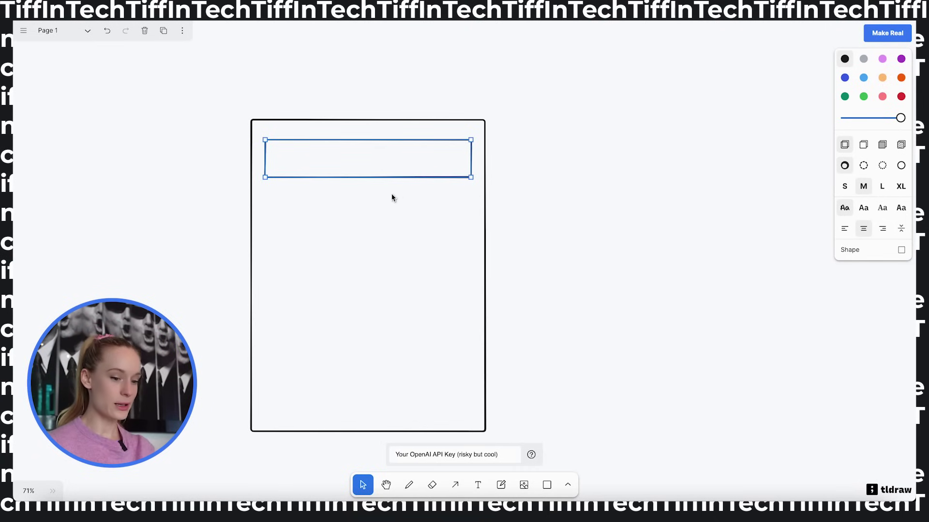
- Create a first row of three evenly spaced key boxes below the display
{"action": "left_click", "coordinate": [547, 485]}
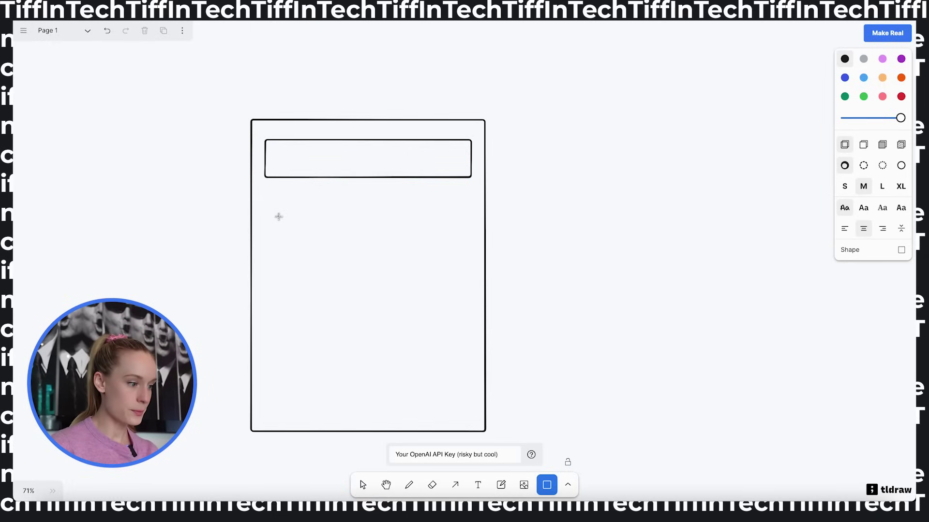
{"action": "left_click_drag", "start_coordinate": [270, 216], "coordinate": [324, 247]}
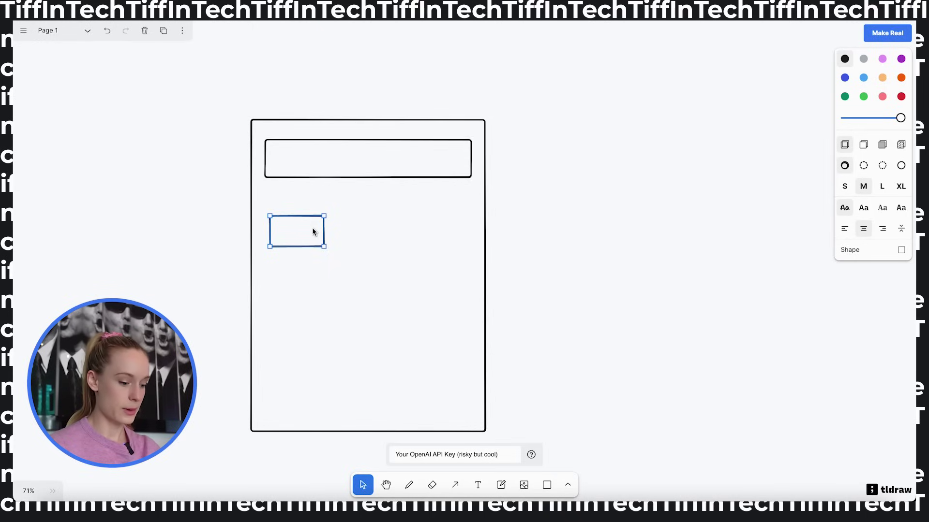
{"action": "left_click_drag", "start_coordinate": [313, 232], "coordinate": [455, 231]}
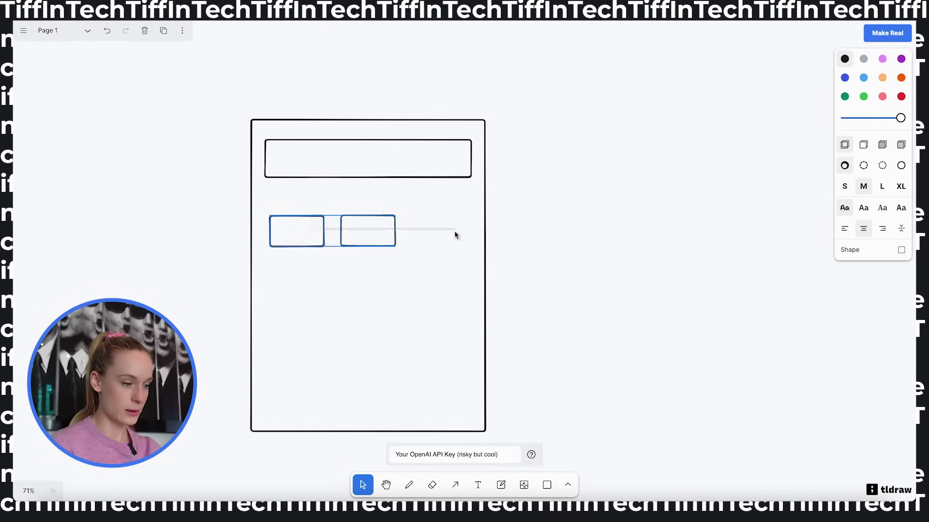
{"action": "left_click_drag", "start_coordinate": [299, 231], "coordinate": [443, 237]}
{"action": "left_click", "coordinate": [303, 300]}
{"action": "left_click", "coordinate": [300, 241]}
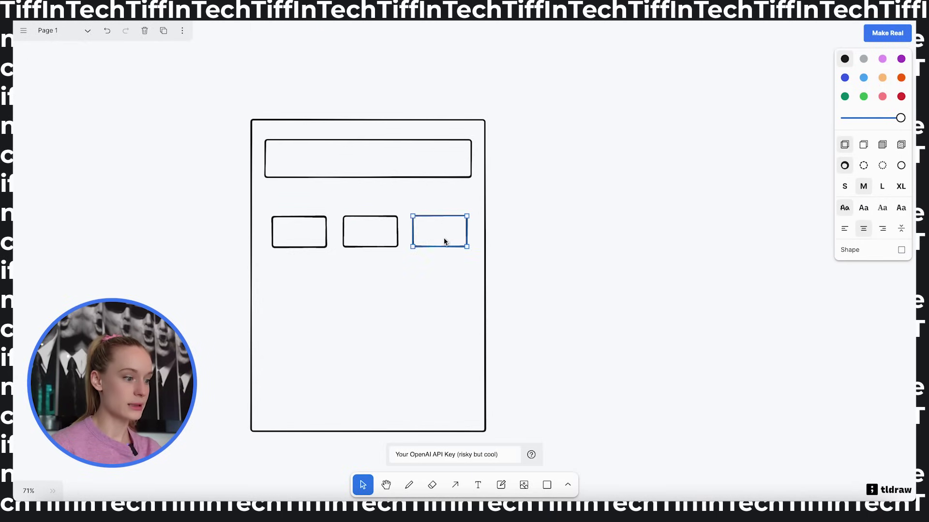
{"action": "left_click", "coordinate": [360, 240]}
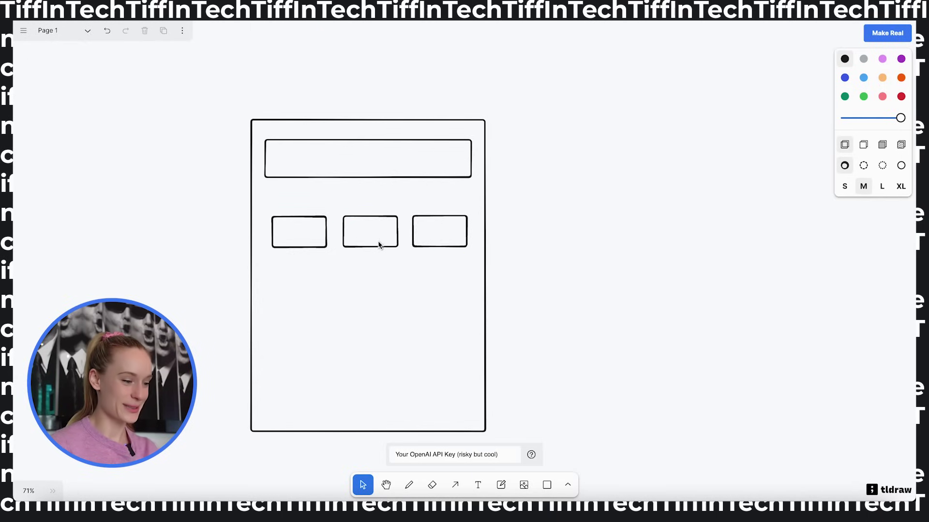
{"action": "left_click", "coordinate": [378, 247]}
{"action": "left_click_drag", "start_coordinate": [387, 248], "coordinate": [385, 246]}
- Duplicate the key row downward into four more rows, making five rows of three
{"action": "left_click_drag", "start_coordinate": [442, 285], "coordinate": [297, 218]}
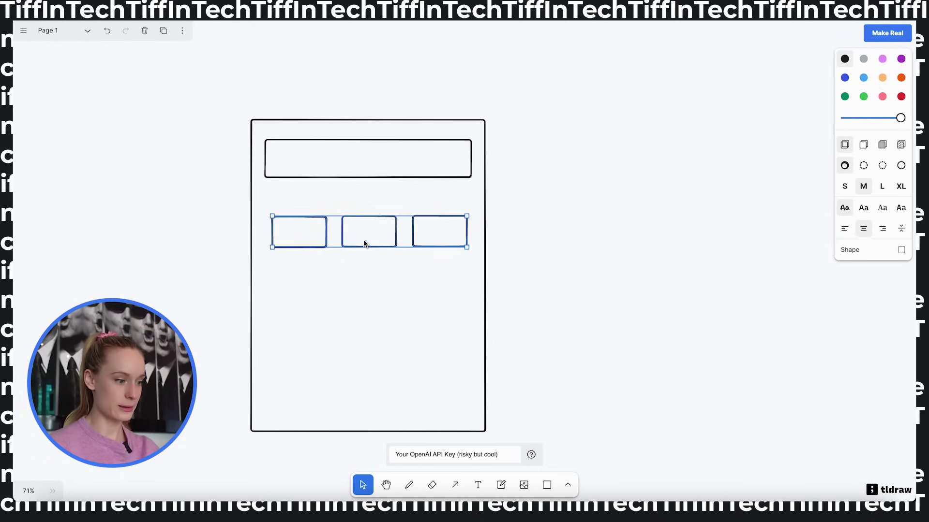
{"action": "left_click_drag", "start_coordinate": [363, 243], "coordinate": [364, 285]}
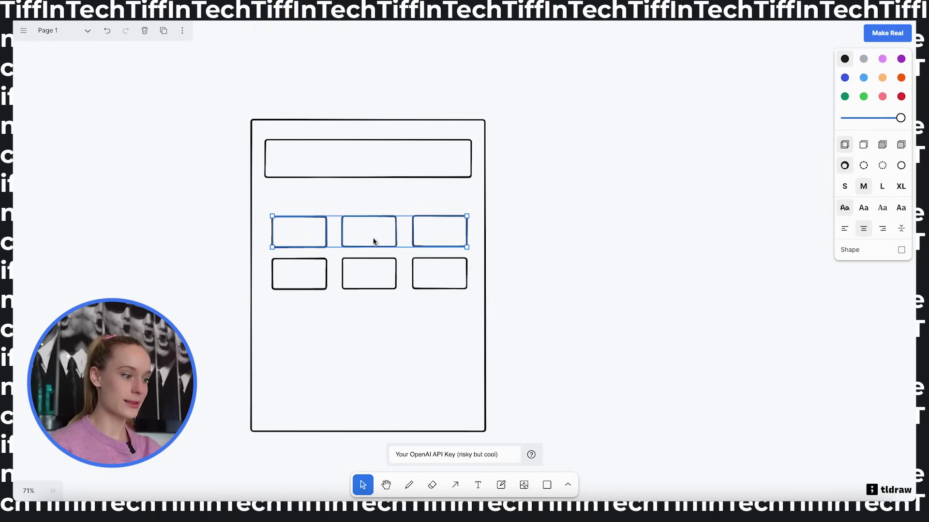
{"action": "left_click_drag", "start_coordinate": [373, 240], "coordinate": [374, 324]}
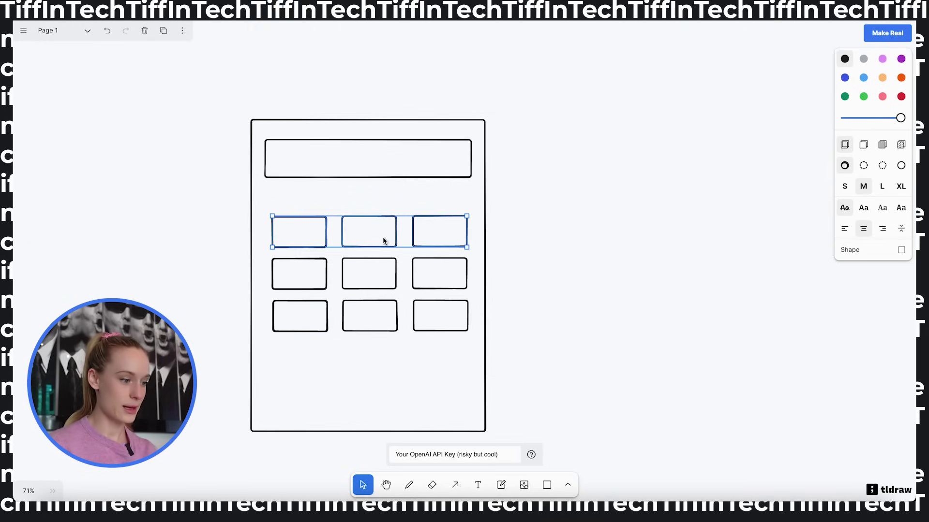
{"action": "left_click_drag", "start_coordinate": [384, 240], "coordinate": [383, 362]}
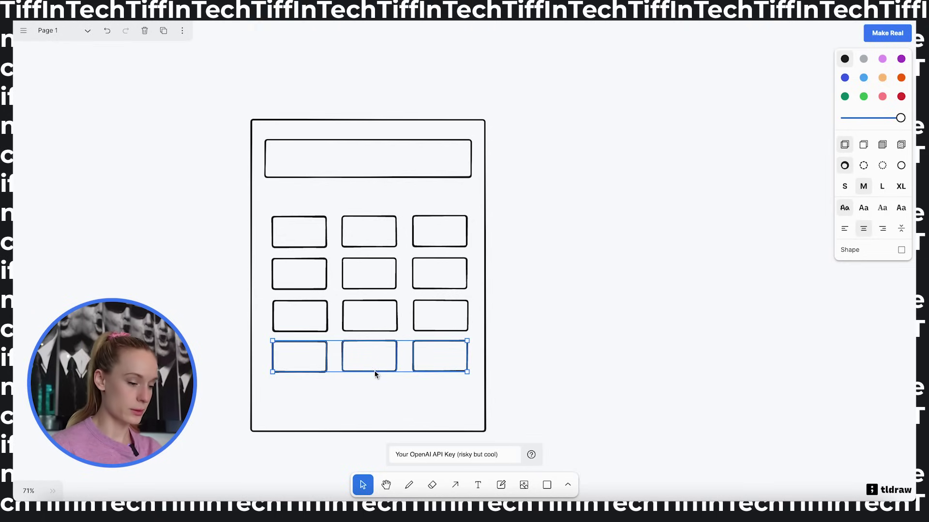
{"action": "left_click_drag", "start_coordinate": [375, 373], "coordinate": [375, 422]}
{"action": "left_click", "coordinate": [556, 380]}
{"action": "scroll", "coordinate": [555, 379], "scroll_direction": "down", "scroll_amount": 2}
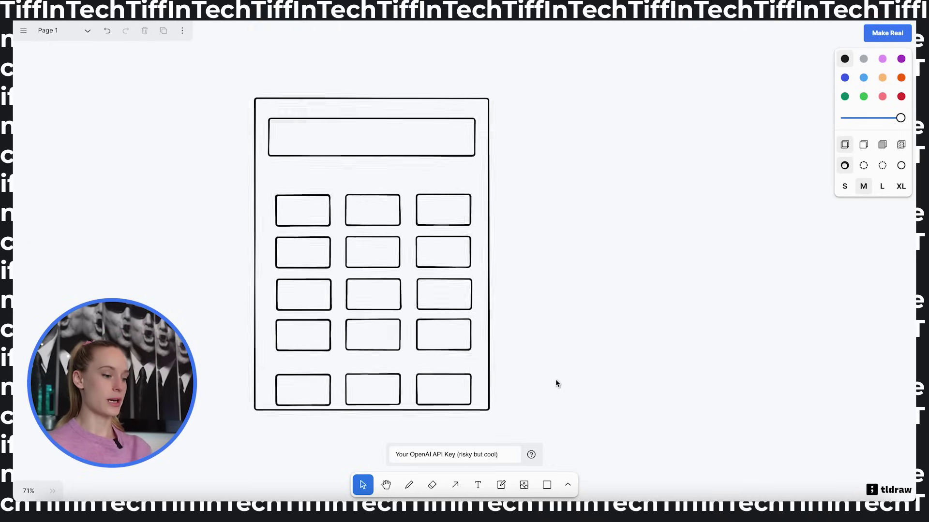
- Label the top two key rows 7, 8, 9 and 4, 5, 6
{"action": "left_click", "coordinate": [478, 487]}
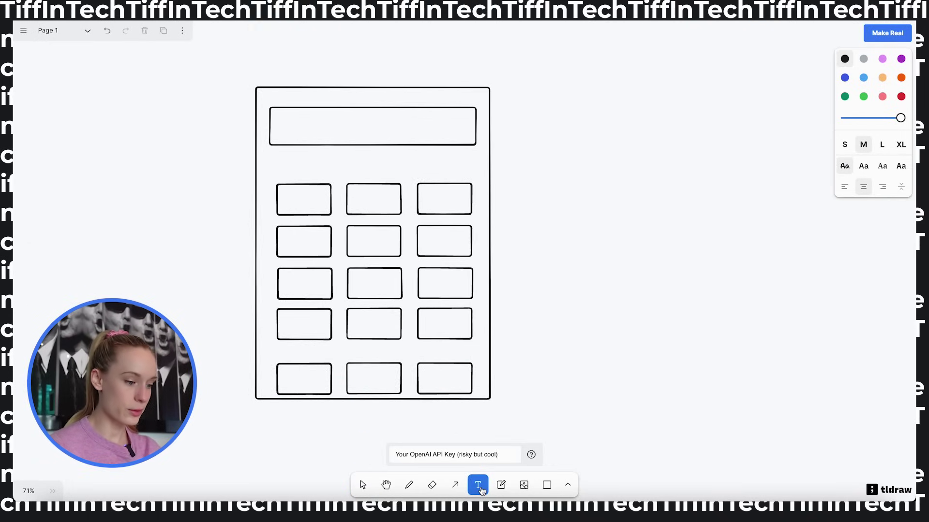
{"action": "left_click", "coordinate": [298, 202]}
{"action": "type", "text": "7"}
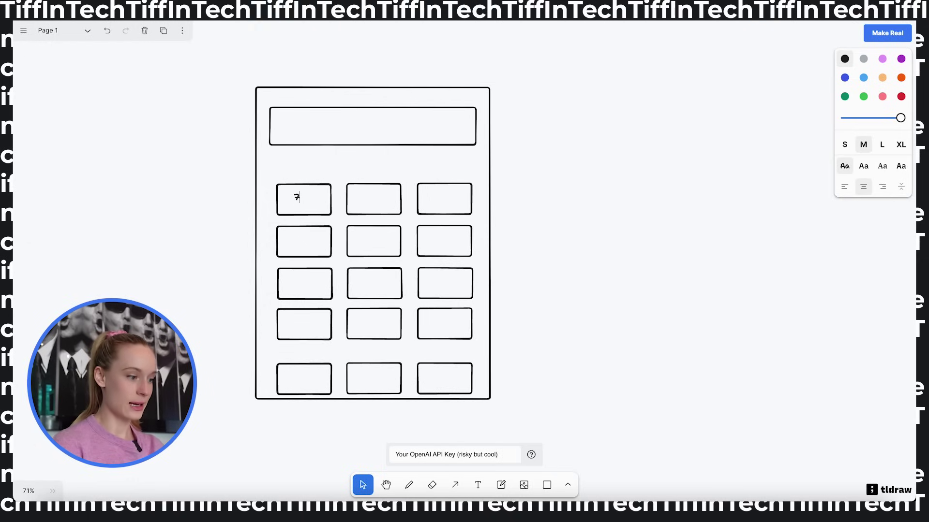
{"action": "left_click", "coordinate": [381, 205]}
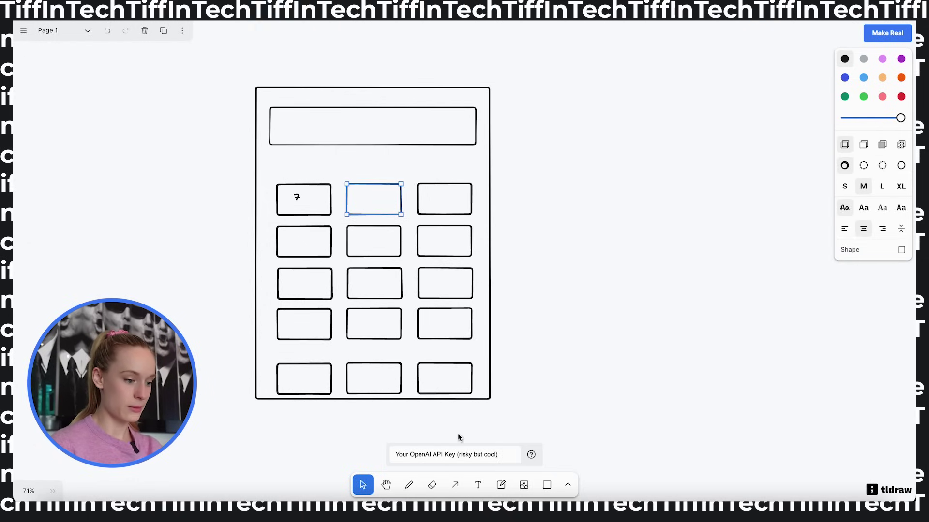
{"action": "left_click", "coordinate": [478, 485]}
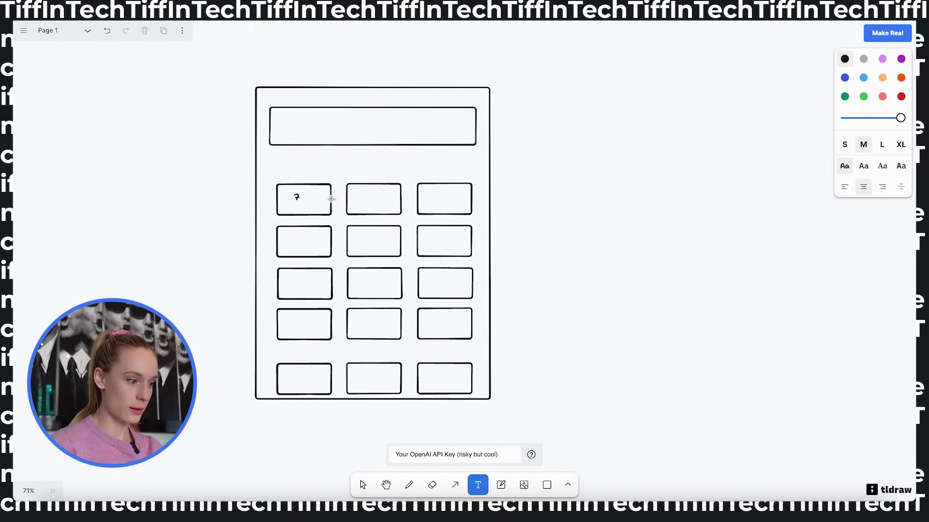
{"action": "left_click", "coordinate": [368, 201]}
{"action": "type", "text": "8"}
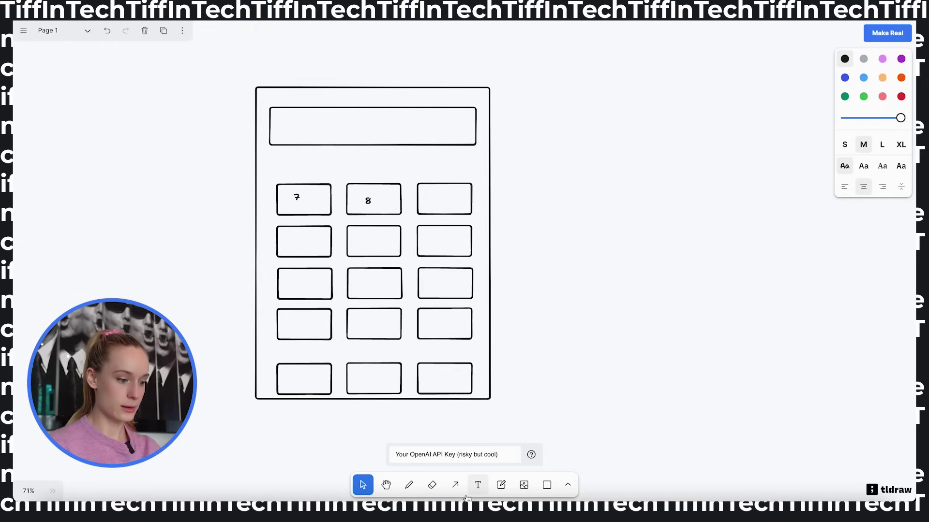
{"action": "left_click", "coordinate": [477, 486]}
{"action": "left_click", "coordinate": [443, 195]}
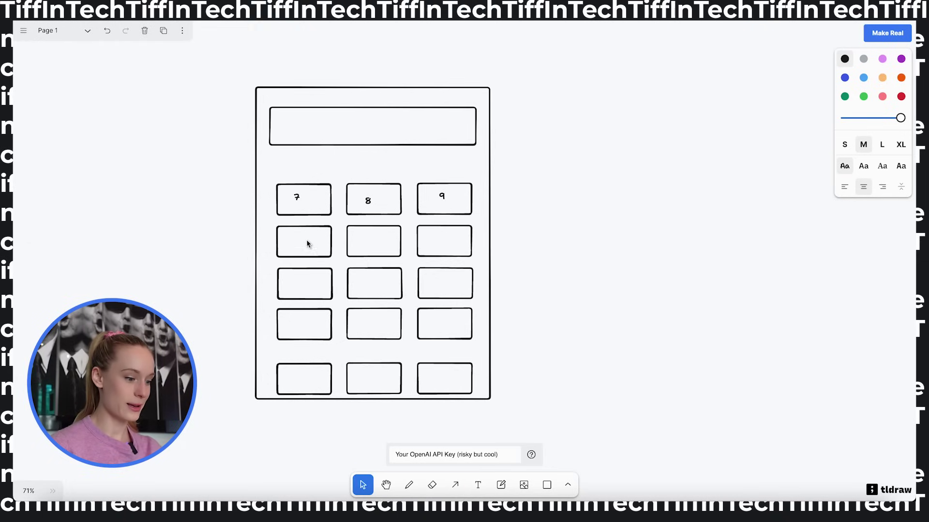
{"action": "left_click", "coordinate": [478, 485]}
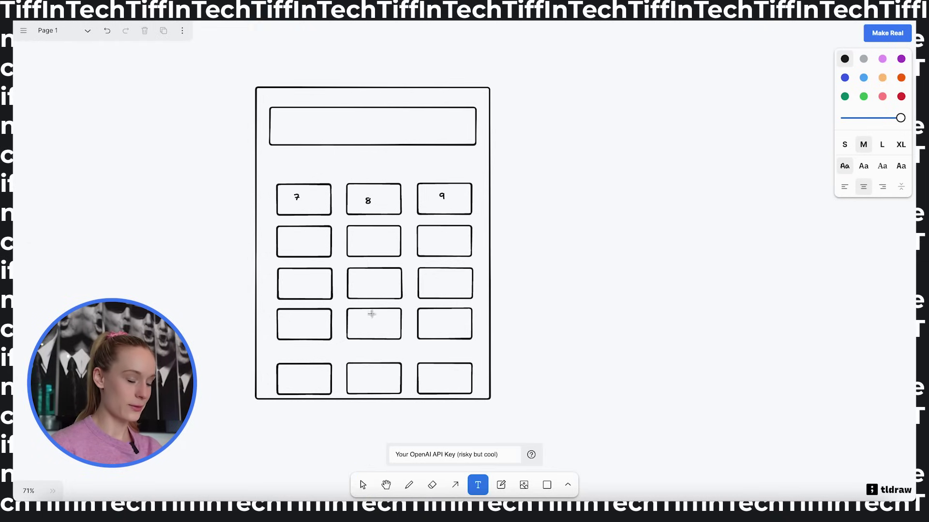
{"action": "left_click", "coordinate": [302, 240]}
{"action": "type", "text": "4"}
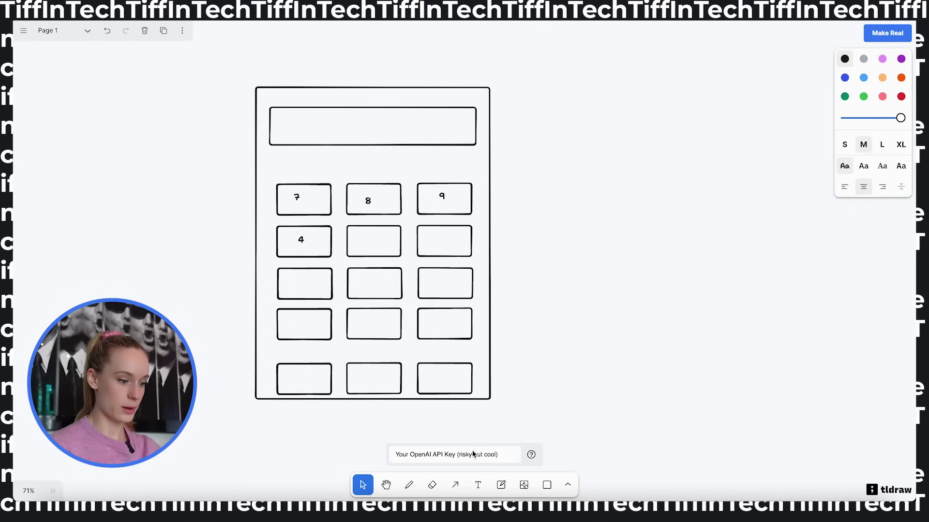
{"action": "left_click", "coordinate": [478, 485]}
{"action": "left_click", "coordinate": [372, 241]}
{"action": "type", "text": "5"}
{"action": "left_click", "coordinate": [478, 484]}
{"action": "left_click", "coordinate": [448, 242]}
{"action": "type", "text": "6"}
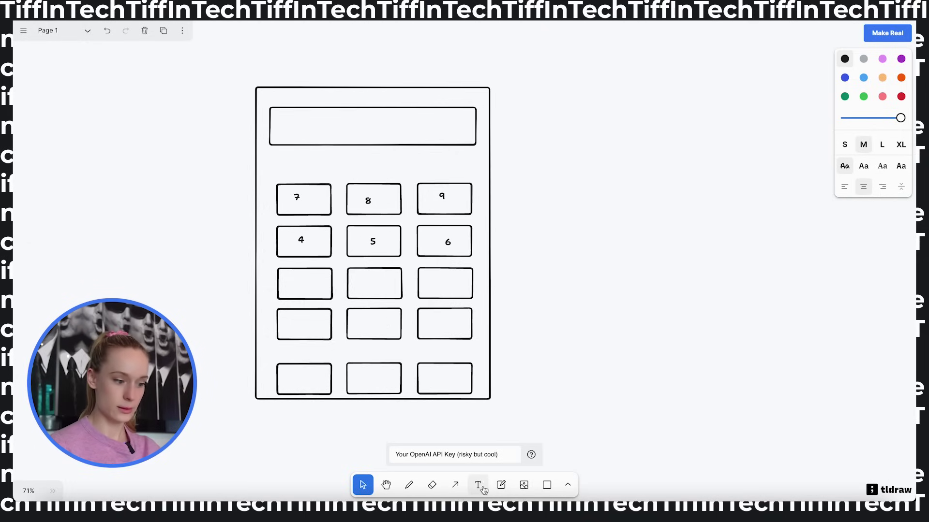
- Label the third and fourth key rows 1, 2, 3 and 0, 00, '.'
{"action": "left_click", "coordinate": [478, 484]}
{"action": "left_click", "coordinate": [300, 284]}
{"action": "type", "text": "1"}
{"action": "left_click", "coordinate": [478, 485]}
{"action": "left_click", "coordinate": [370, 280]}
{"action": "type", "text": "2"}
{"action": "left_click", "coordinate": [478, 485]}
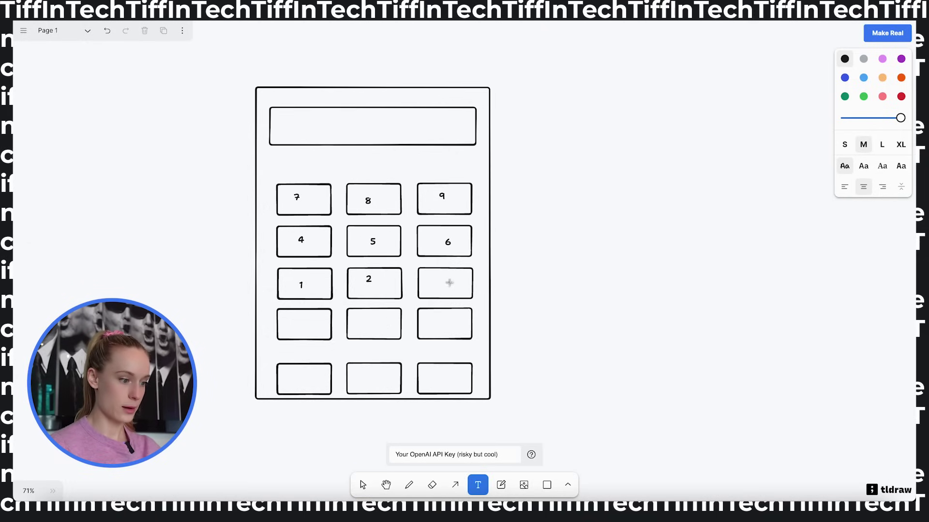
{"action": "left_click", "coordinate": [448, 282]}
{"action": "type", "text": "3"}
{"action": "left_click", "coordinate": [478, 484]}
{"action": "left_click", "coordinate": [304, 325]}
{"action": "type", "text": "0"}
{"action": "left_click", "coordinate": [478, 485]}
{"action": "left_click", "coordinate": [369, 325]}
{"action": "type", "text": "00"}
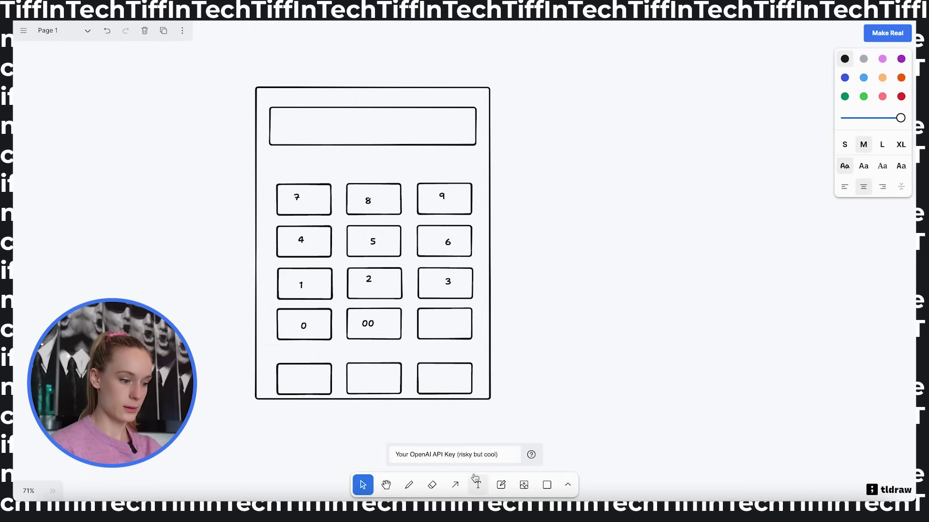
{"action": "left_click", "coordinate": [477, 485]}
{"action": "left_click", "coordinate": [445, 324]}
{"action": "type", "text": "."}
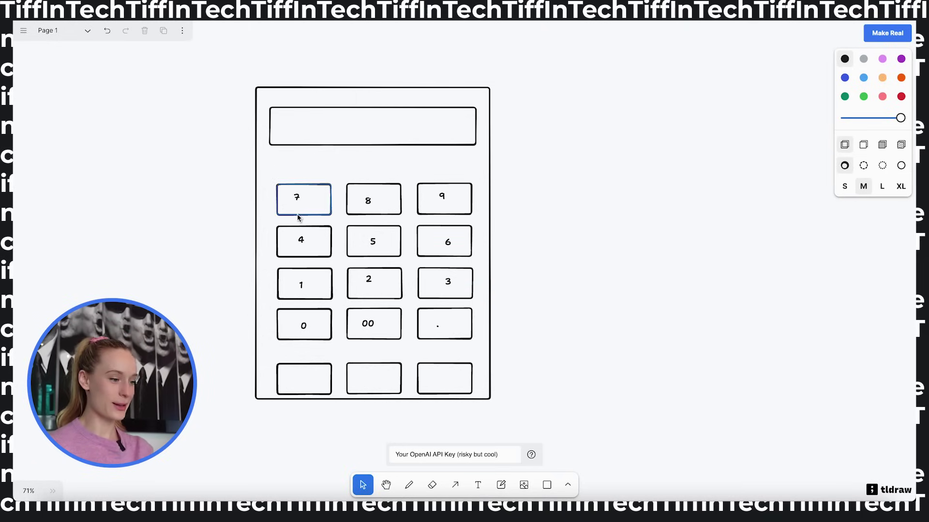
{"action": "left_click", "coordinate": [369, 200]}
- Scale up the 8, 9, 6 and 3 key labels within their keys
{"action": "mouse_move", "coordinate": [372, 209]}
{"action": "left_mouse_down"}
{"action": "mouse_move", "coordinate": [364, 194]}
{"action": "mouse_move", "coordinate": [382, 208]}
{"action": "left_mouse_up"}
{"action": "left_click", "coordinate": [442, 196]}
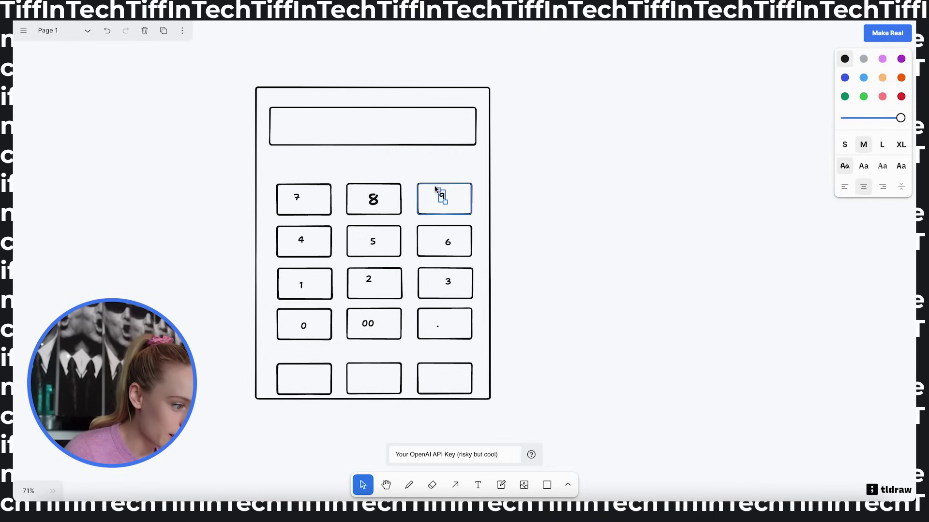
{"action": "mouse_move", "coordinate": [437, 189]}
{"action": "left_mouse_down"}
{"action": "mouse_move", "coordinate": [427, 182]}
{"action": "mouse_move", "coordinate": [435, 187]}
{"action": "left_mouse_up"}
{"action": "left_click", "coordinate": [444, 238]}
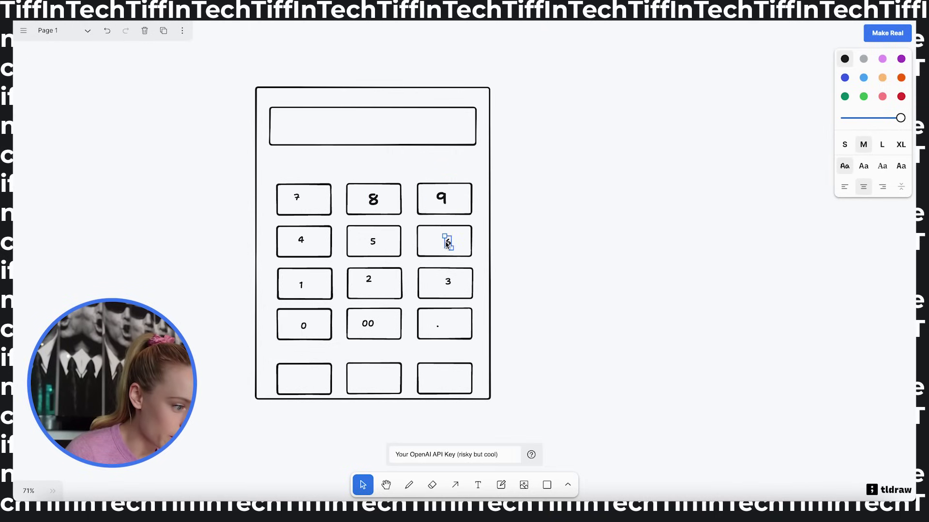
{"action": "mouse_move", "coordinate": [443, 237]}
{"action": "left_mouse_down"}
{"action": "mouse_move", "coordinate": [436, 231]}
{"action": "mouse_move", "coordinate": [442, 239]}
{"action": "left_mouse_up"}
{"action": "left_click", "coordinate": [444, 246]}
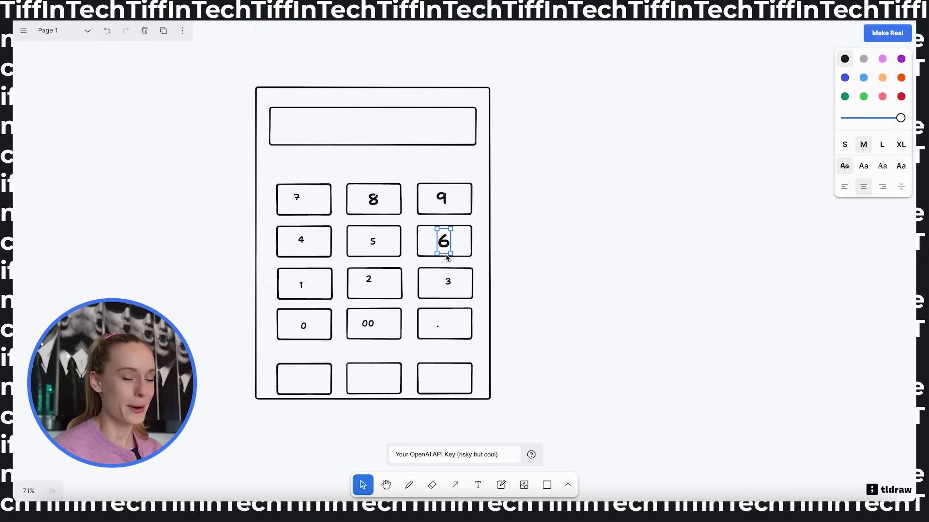
{"action": "left_click", "coordinate": [449, 282]}
{"action": "left_click_drag", "start_coordinate": [452, 288], "coordinate": [437, 318]}
- Enlarge the decimal point, 00, 2, 1 and 4 key labels
{"action": "left_click", "coordinate": [434, 322]}
{"action": "left_click", "coordinate": [368, 324]}
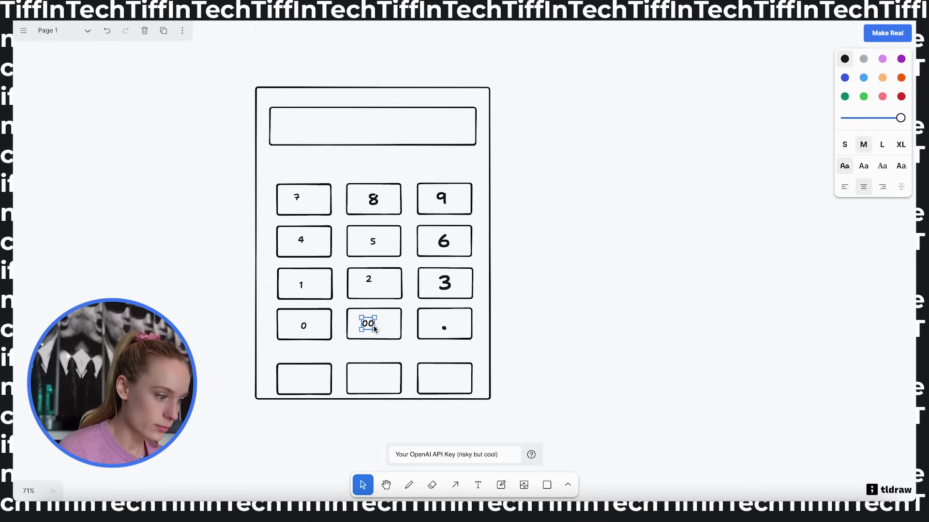
{"action": "left_click_drag", "start_coordinate": [376, 330], "coordinate": [383, 334]}
{"action": "left_click", "coordinate": [368, 279]}
{"action": "left_click_drag", "start_coordinate": [375, 285], "coordinate": [380, 291]}
{"action": "left_click", "coordinate": [301, 285]}
{"action": "left_click_drag", "start_coordinate": [301, 285], "coordinate": [298, 278]}
{"action": "left_click", "coordinate": [301, 239]}
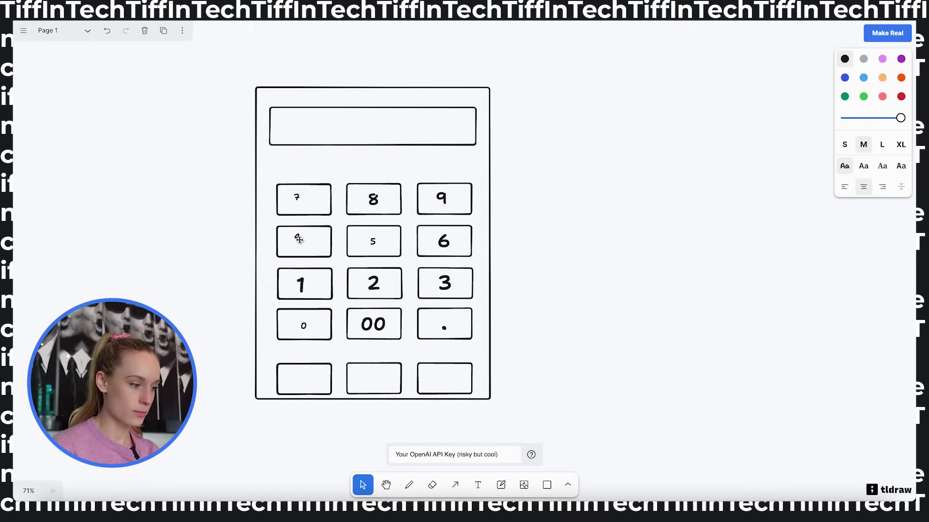
{"action": "left_click_drag", "start_coordinate": [304, 245], "coordinate": [310, 251]}
- Enlarge the remaining 5, 7 and 0 labels, then deselect the keypad
{"action": "left_click", "coordinate": [373, 241]}
{"action": "left_click_drag", "start_coordinate": [376, 245], "coordinate": [382, 252]}
{"action": "left_click", "coordinate": [296, 197]}
{"action": "left_click_drag", "start_coordinate": [306, 208], "coordinate": [310, 211]}
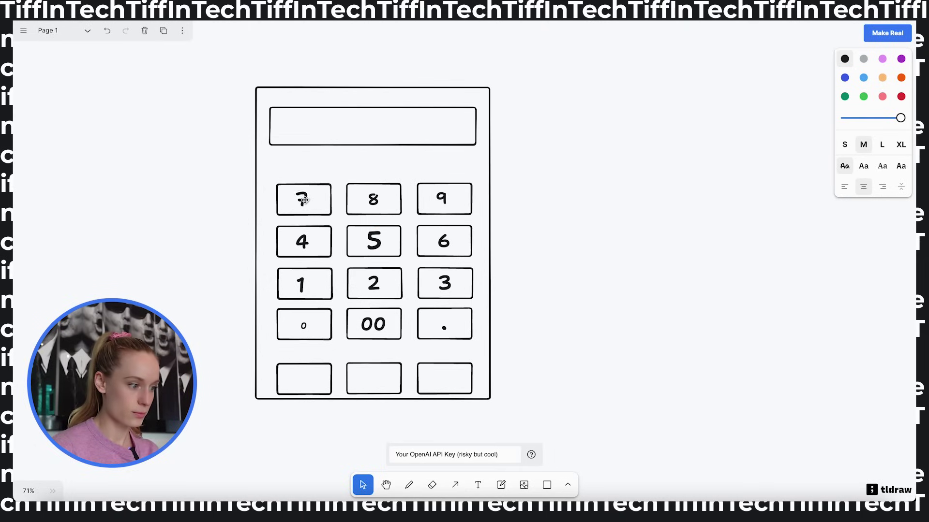
{"action": "left_click", "coordinate": [303, 326]}
{"action": "left_click_drag", "start_coordinate": [307, 330], "coordinate": [312, 338]}
{"action": "left_click", "coordinate": [578, 325]}
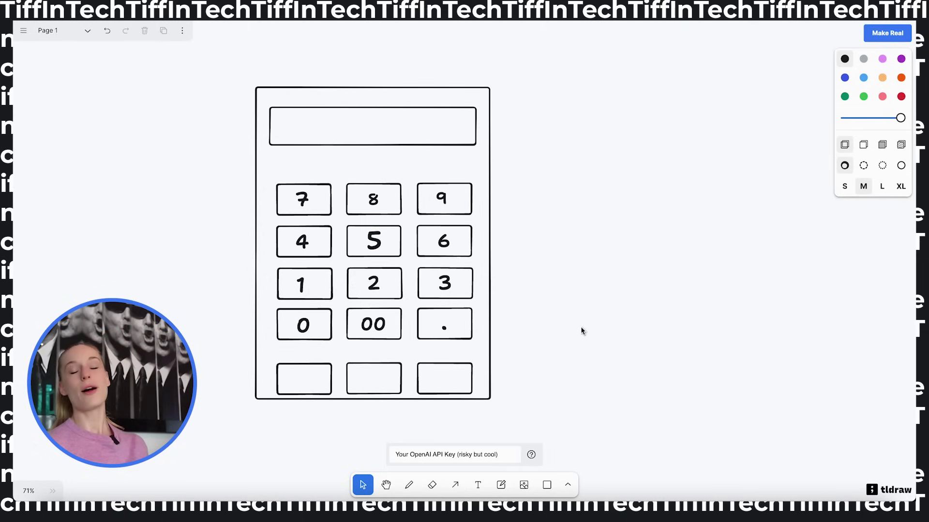
- Add +, - and = text labels to the three bottom calculator buttons
{"action": "left_click", "coordinate": [477, 490]}
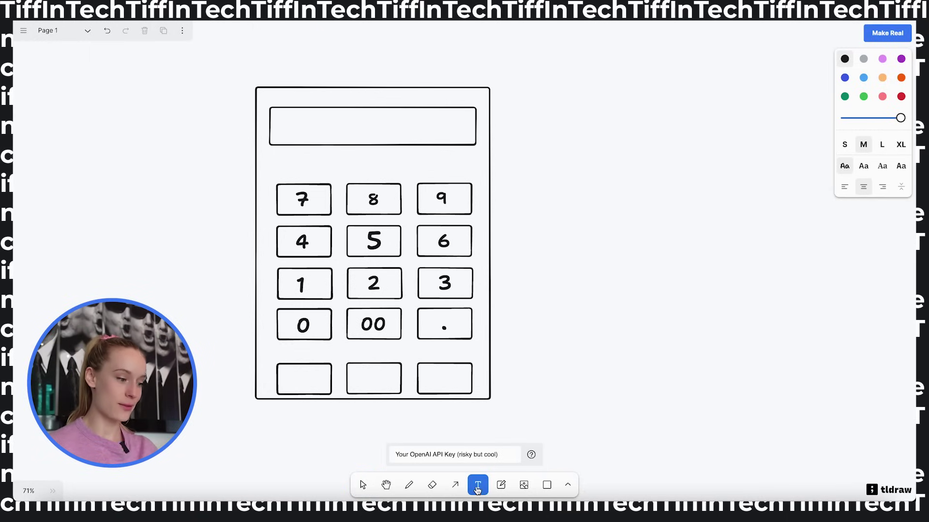
{"action": "left_click", "coordinate": [302, 380]}
{"action": "type", "text": "+"}
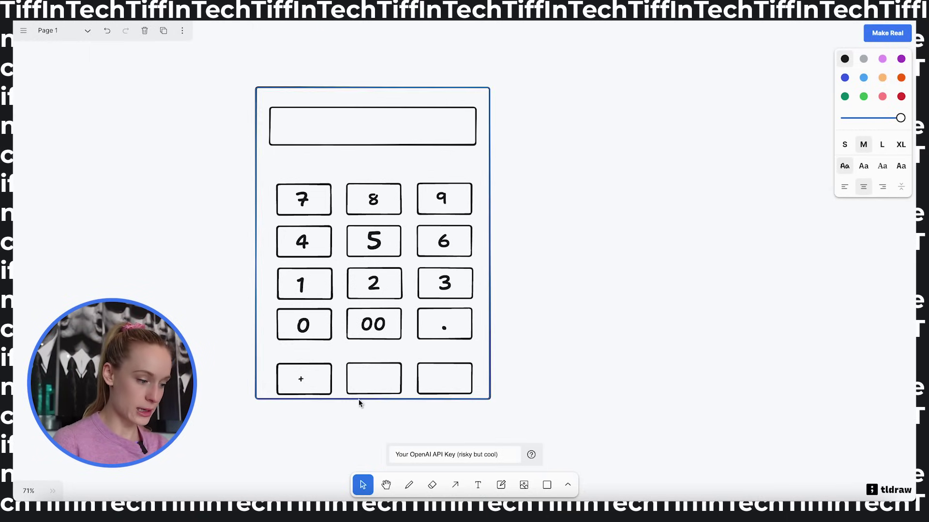
{"action": "type", "text": "t"}
{"action": "left_click", "coordinate": [368, 381]}
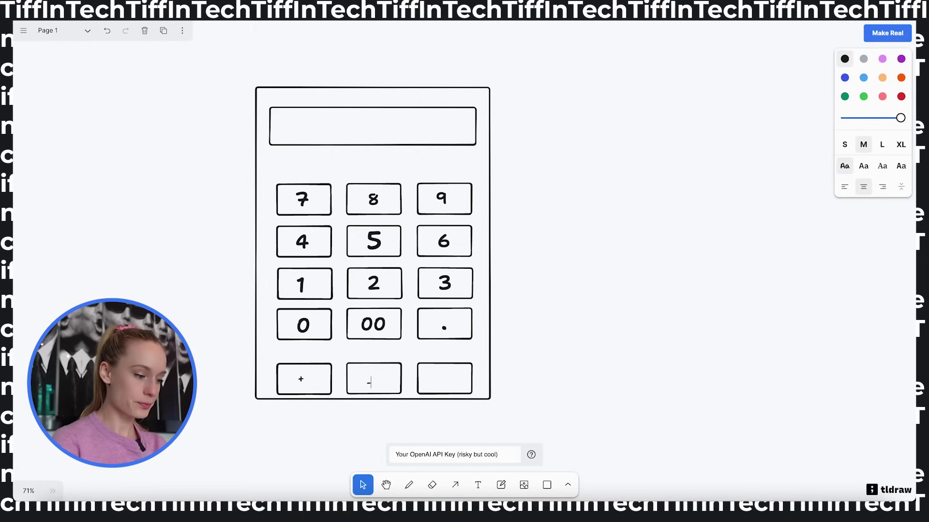
{"action": "type", "text": "-"}
{"action": "left_click", "coordinate": [478, 485]}
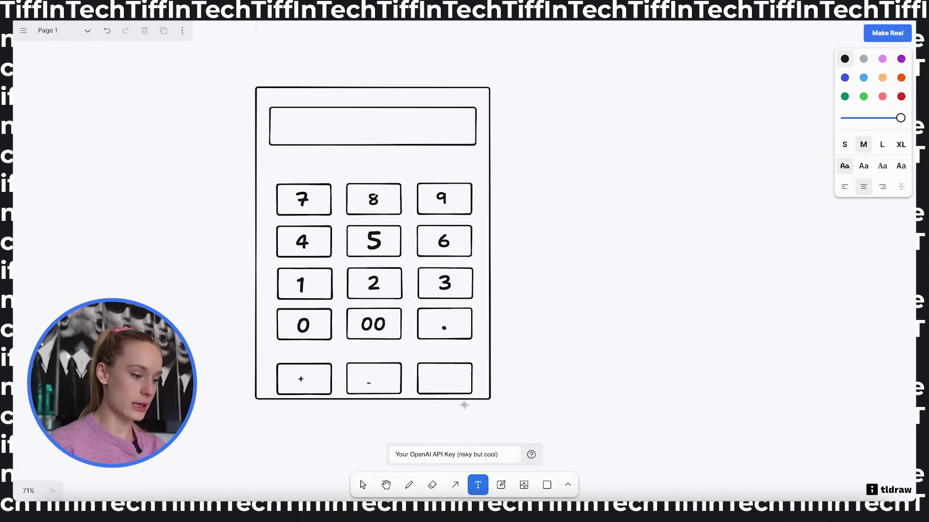
{"action": "left_click", "coordinate": [449, 380]}
{"action": "type", "text": "="}
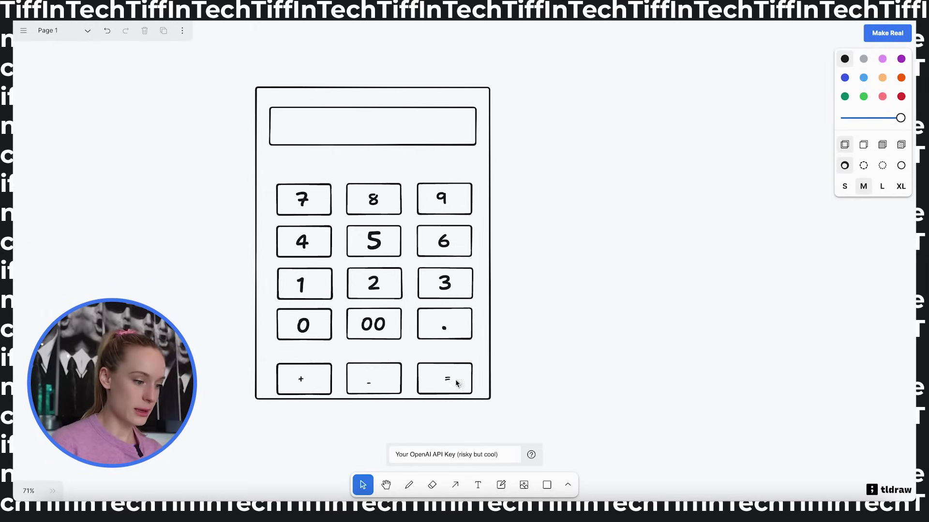
- Scale up the =, - and + labels so they fill their buttons
{"action": "key", "text": "Escape"}
{"action": "left_click_drag", "start_coordinate": [441, 371], "coordinate": [426, 351]}
{"action": "left_click", "coordinate": [368, 380]}
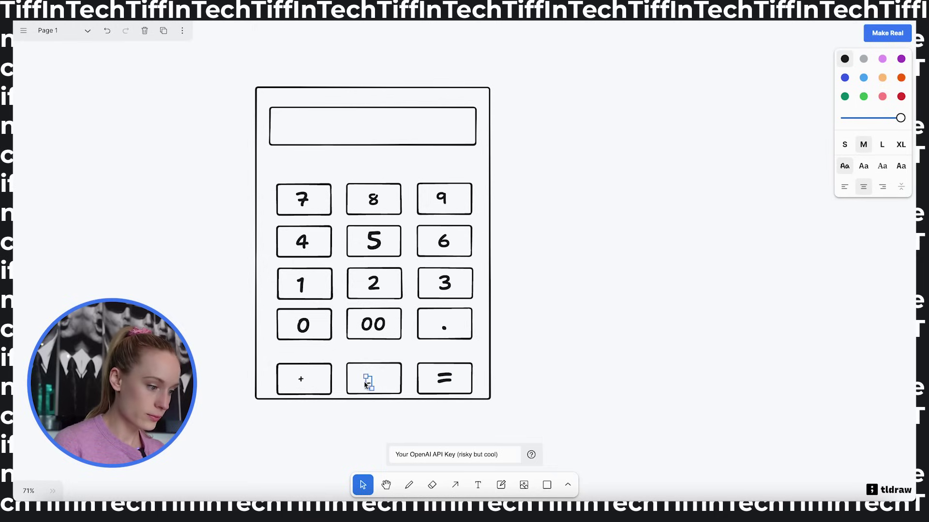
{"action": "left_click_drag", "start_coordinate": [364, 373], "coordinate": [344, 342]}
{"action": "left_click", "coordinate": [369, 380]}
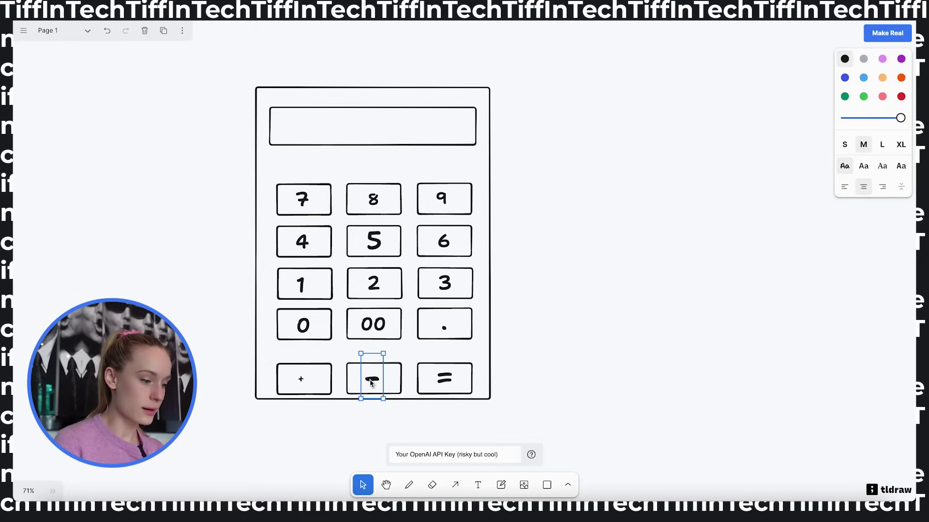
{"action": "left_click", "coordinate": [300, 379]}
{"action": "left_click_drag", "start_coordinate": [295, 370], "coordinate": [278, 349]}
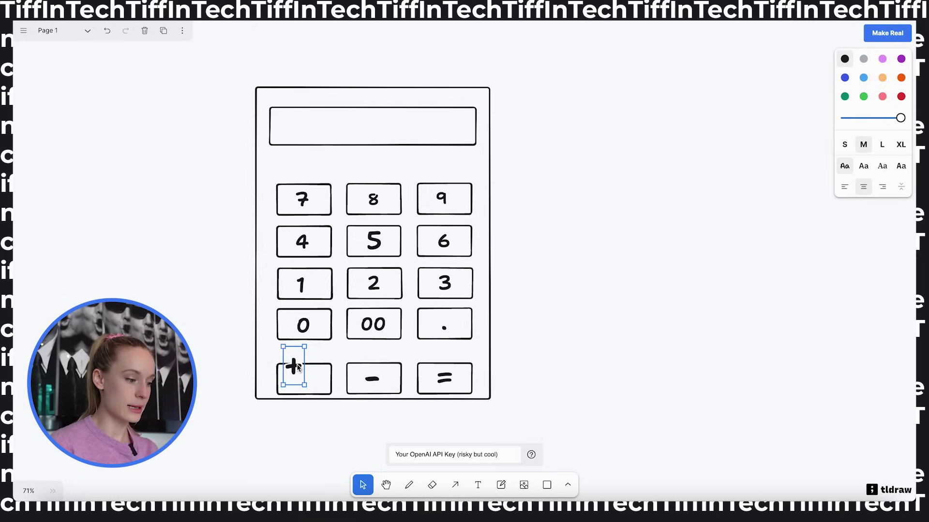
{"action": "key", "text": "Escape"}
{"action": "left_click", "coordinate": [304, 377]}
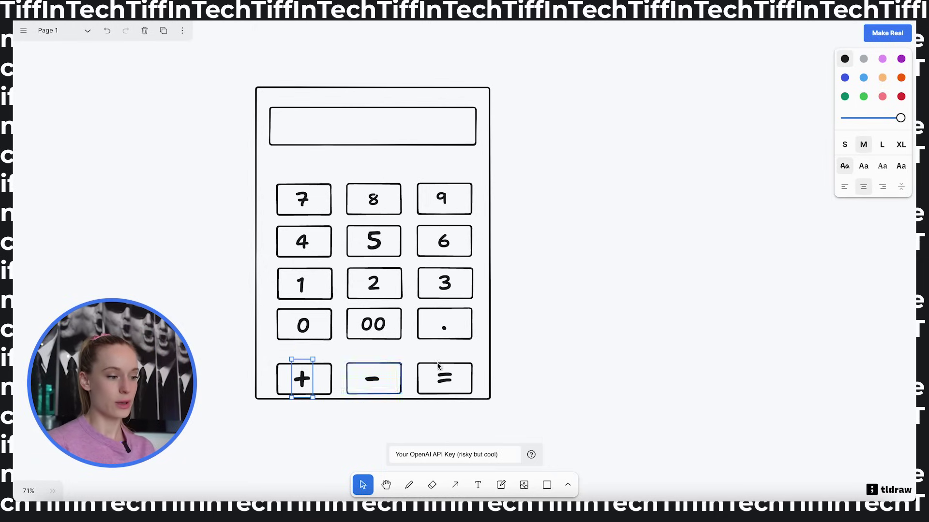
{"action": "left_click", "coordinate": [592, 357]}
{"action": "scroll", "coordinate": [543, 375], "scroll_direction": "down", "scroll_amount": 2}
{"action": "scroll", "coordinate": [536, 374], "scroll_direction": "right", "scroll_amount": 1}
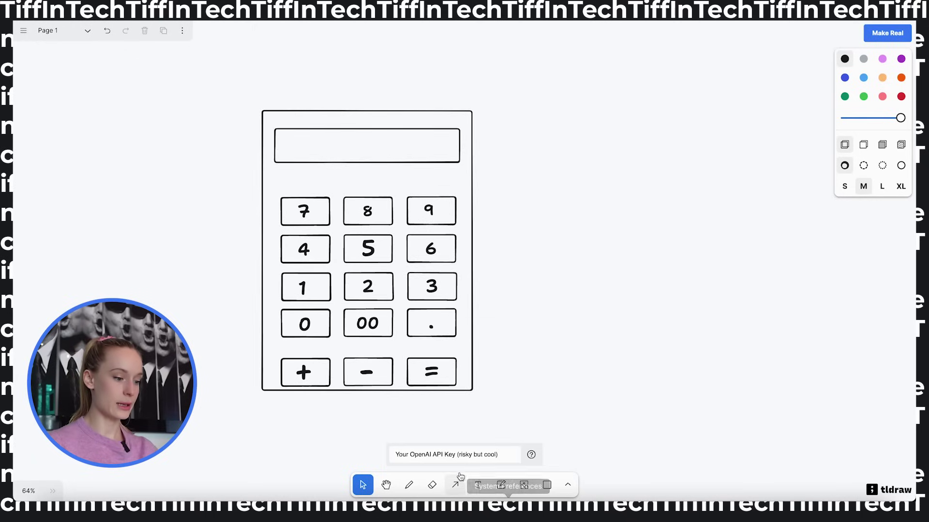
{"action": "left_click", "coordinate": [472, 491]}
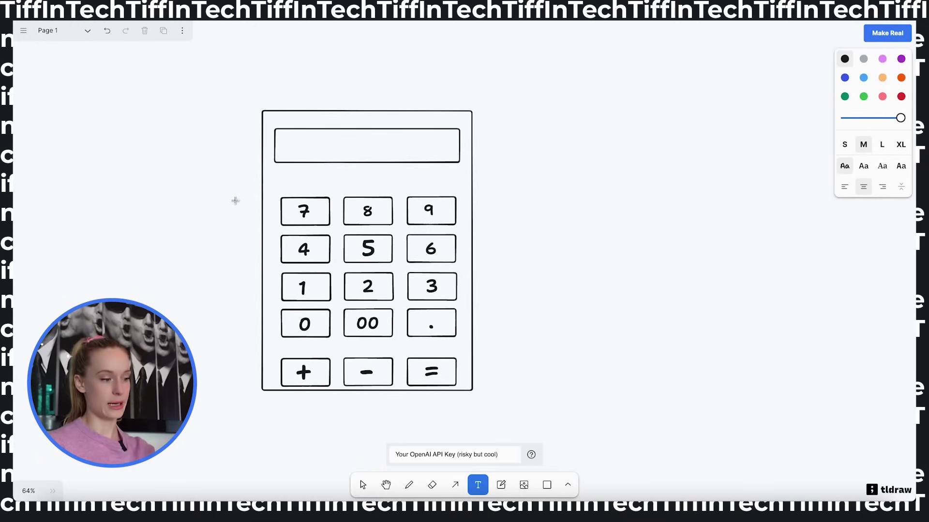
- Type the prompt 'This is a calculator! You are an amazing coder. Build a working calculator…add and subtract numbers.'
{"action": "key", "text": "Escape"}
{"action": "type", "text": "This is a"}
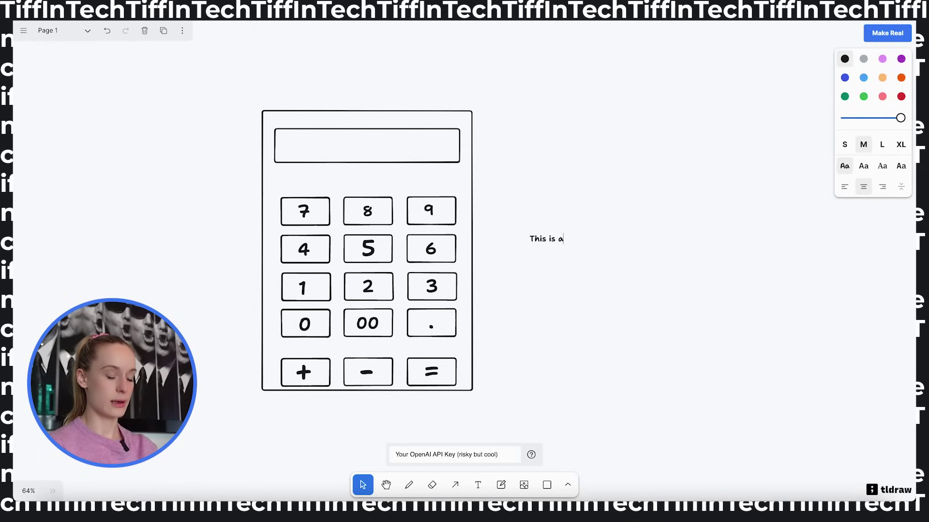
{"action": "type", "text": " calculator!"}
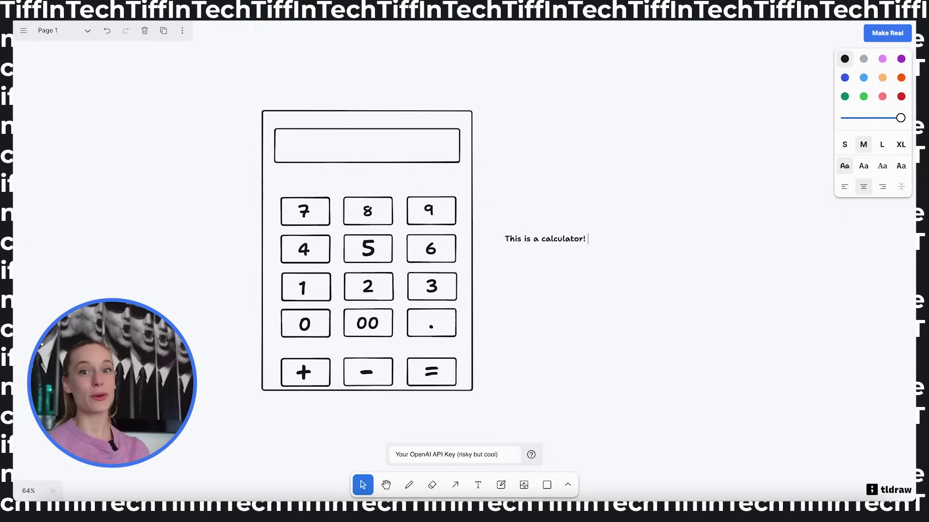
{"action": "type", "text": "Y"}
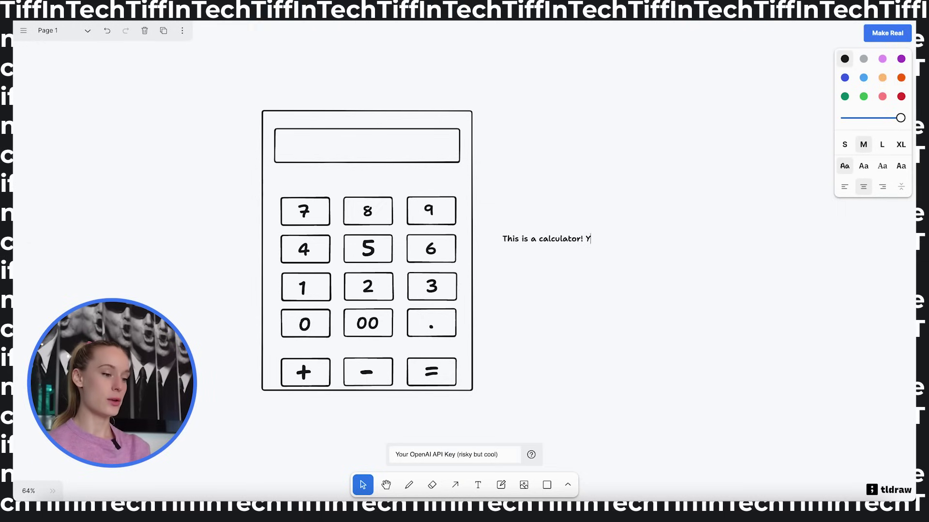
{"action": "type", "text": "ou are an amazing"}
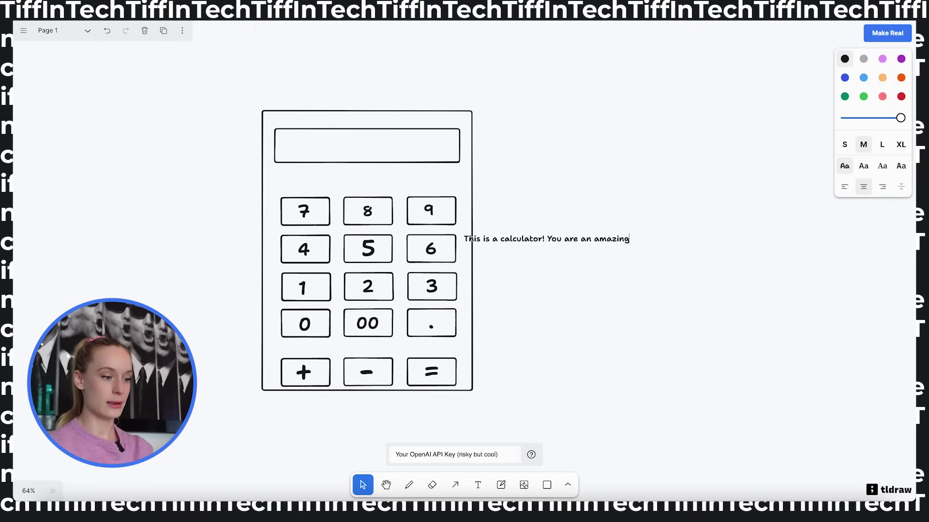
{"action": "type", "text": " coder."}
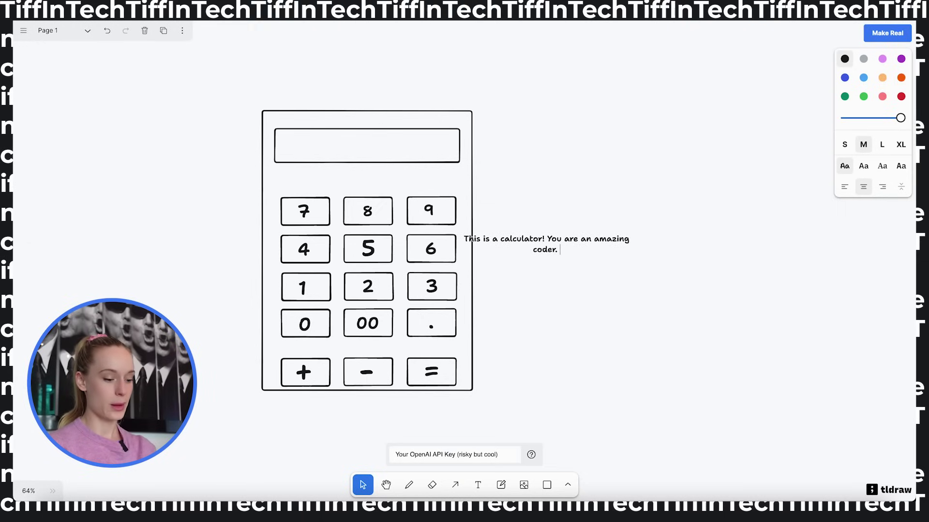
{"action": "type", "text": " Build a working c"}
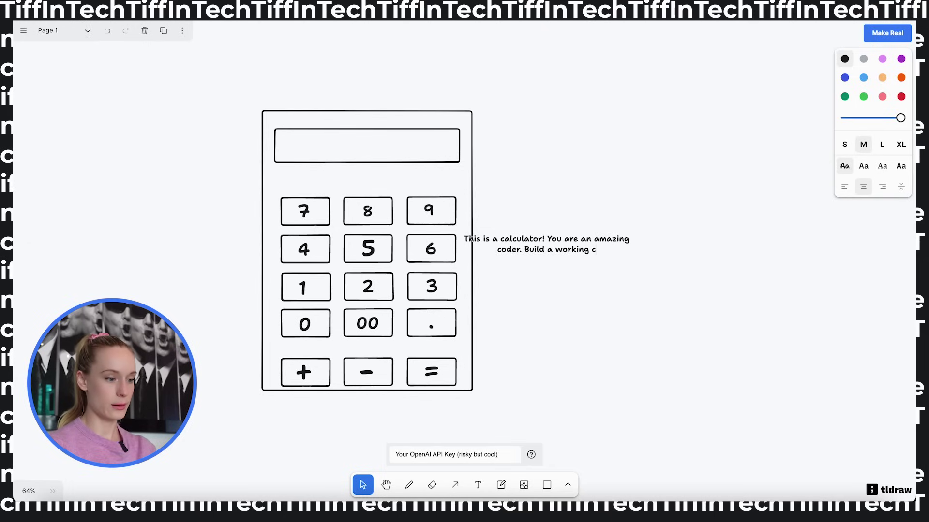
{"action": "type", "text": "alculator for me"}
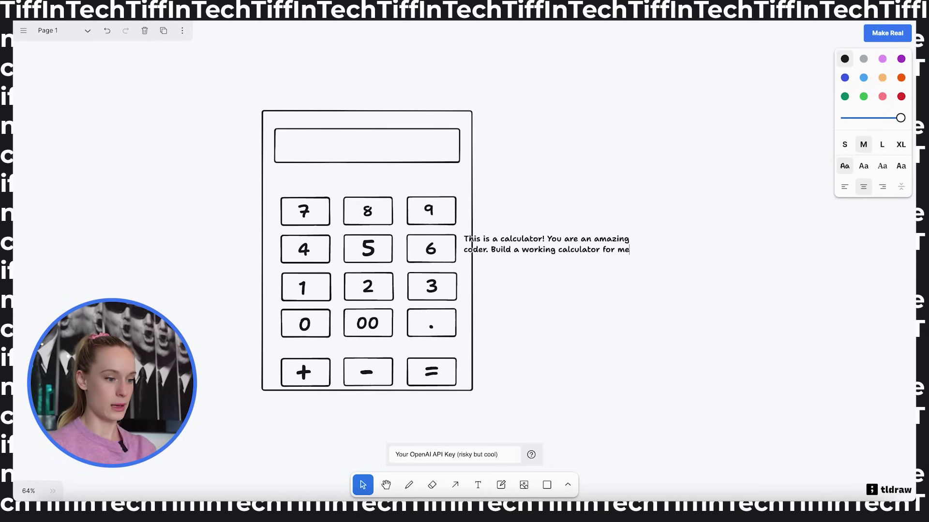
{"action": "type", "text": " that can add "}
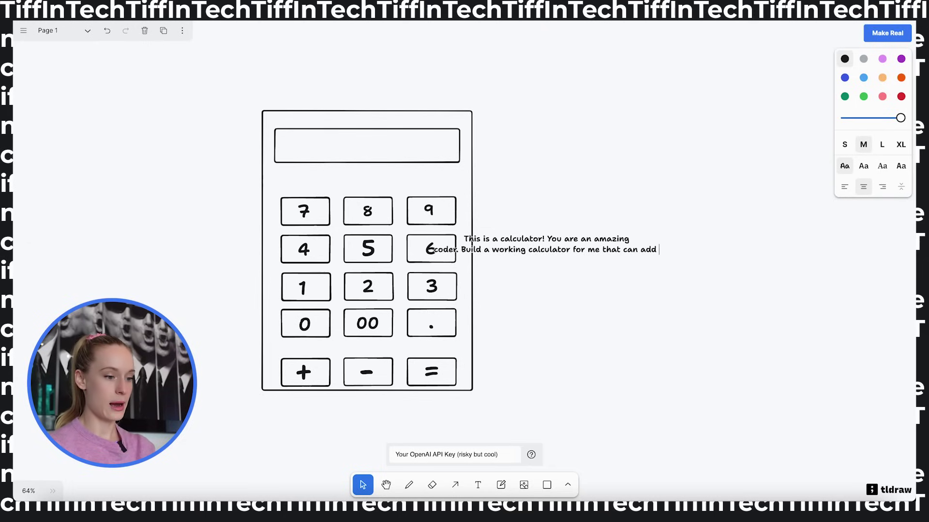
{"action": "type", "text": "and subtract numbrs"}
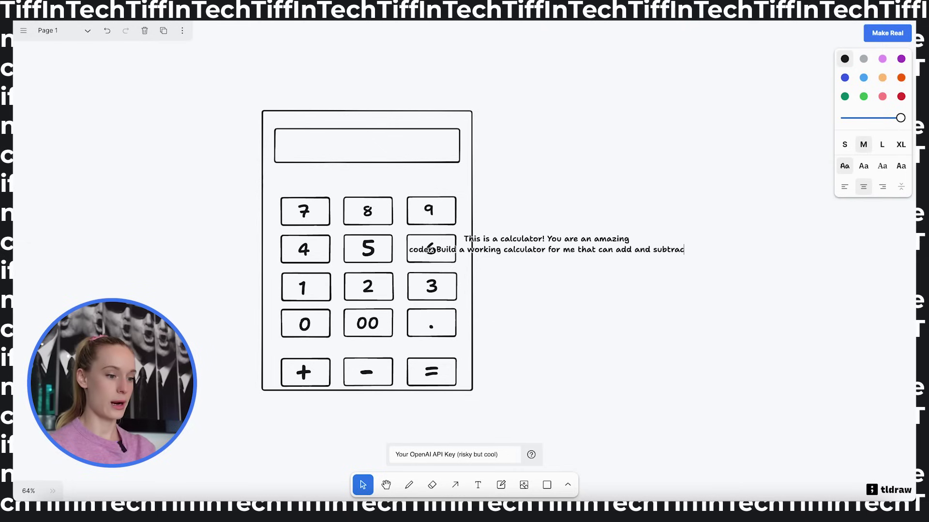
{"action": "key", "text": "BackSpace"}
{"action": "key", "text": "BackSpace"}
{"action": "type", "text": "ers."}
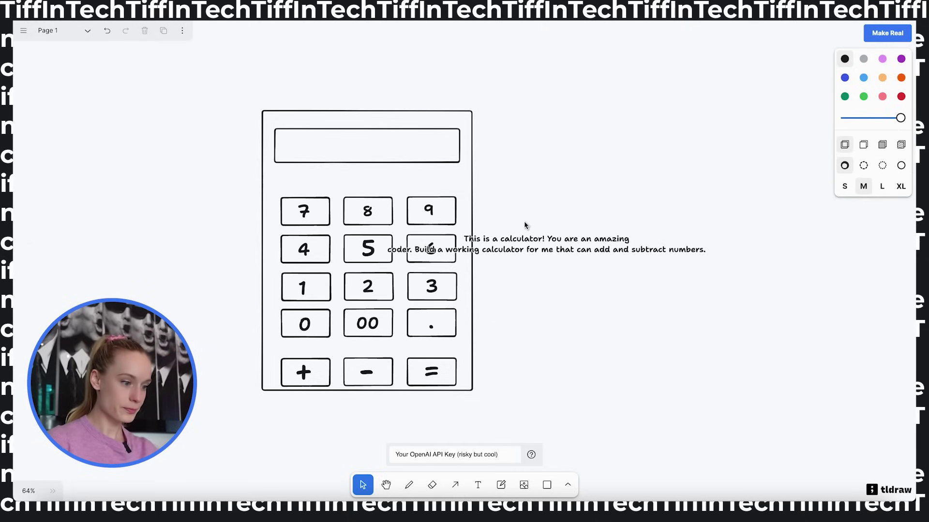
{"action": "key", "text": "Escape"}
- Move the prompt above the sketch and draw a freehand bracket down to the calculator
{"action": "left_click_drag", "start_coordinate": [560, 255], "coordinate": [237, 84]}
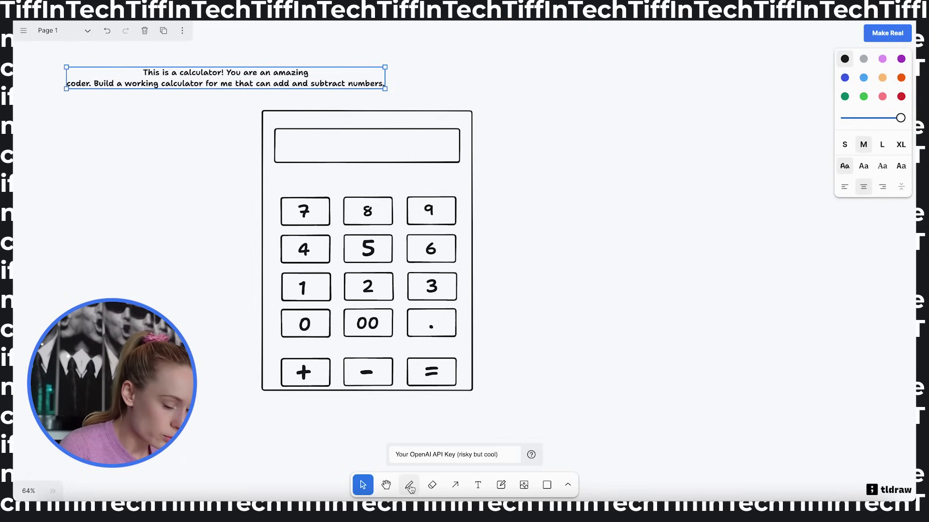
{"action": "left_click", "coordinate": [409, 485]}
{"action": "mouse_move", "coordinate": [210, 88]}
{"action": "left_mouse_down"}
{"action": "mouse_move", "coordinate": [179, 176]}
{"action": "mouse_move", "coordinate": [190, 275]}
{"action": "mouse_move", "coordinate": [214, 293]}
{"action": "mouse_move", "coordinate": [258, 102]}
{"action": "left_mouse_up"}
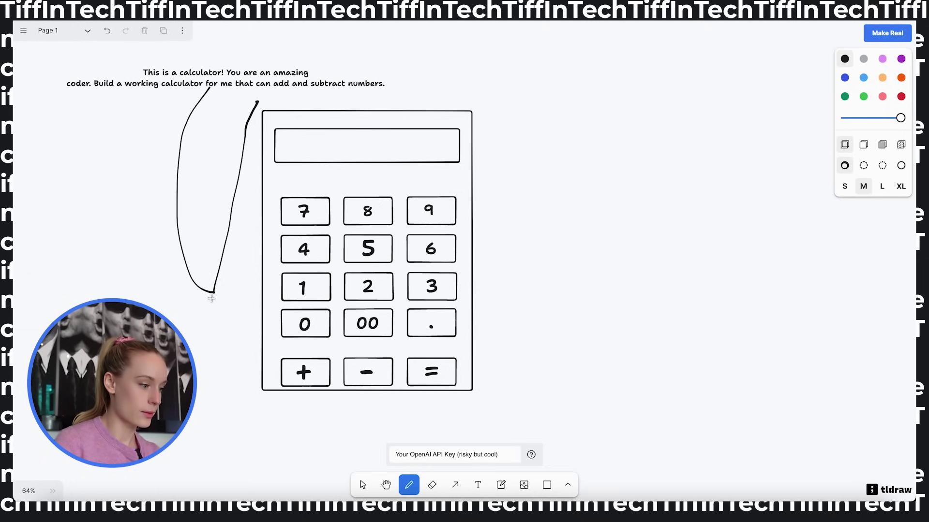
{"action": "mouse_move", "coordinate": [212, 293]}
{"action": "left_mouse_down"}
{"action": "mouse_move", "coordinate": [219, 331]}
{"action": "mouse_move", "coordinate": [273, 423]}
{"action": "mouse_move", "coordinate": [294, 428]}
{"action": "left_mouse_up"}
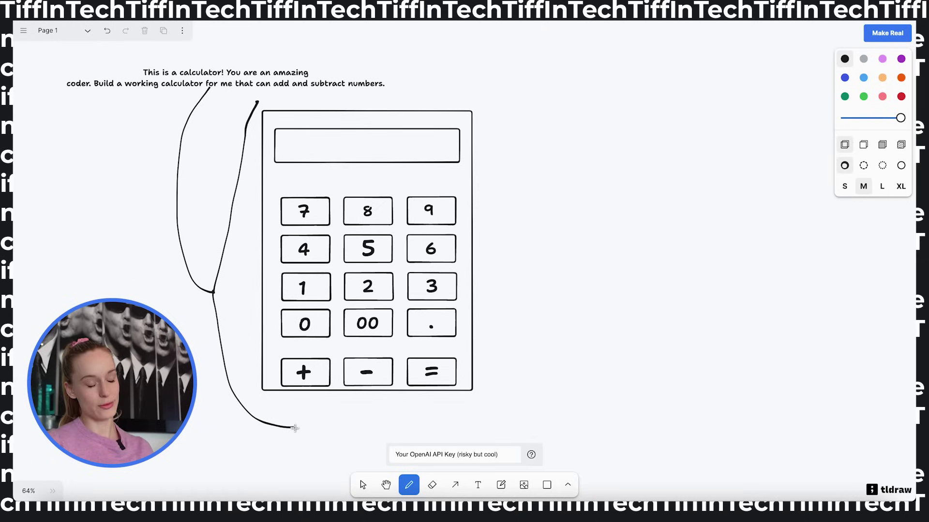
- Write 'Total goes here' in the calculator display, right-aligned
{"action": "left_click", "coordinate": [478, 485]}
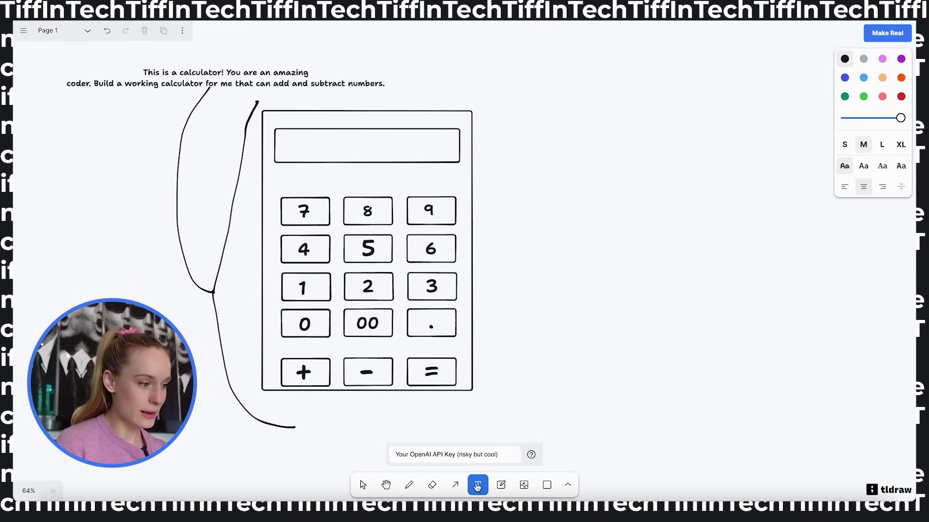
{"action": "left_click", "coordinate": [361, 143]}
{"action": "type", "text": "Tot"}
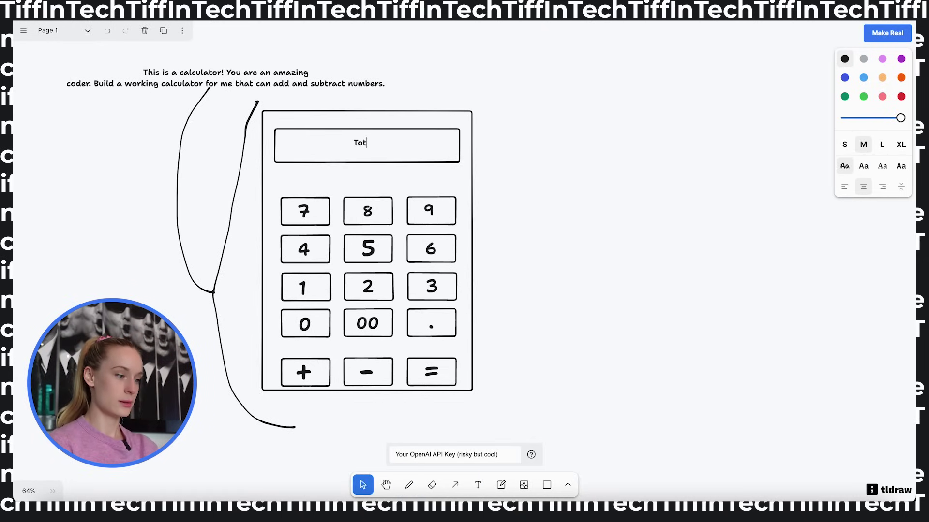
{"action": "type", "text": "al goes here"}
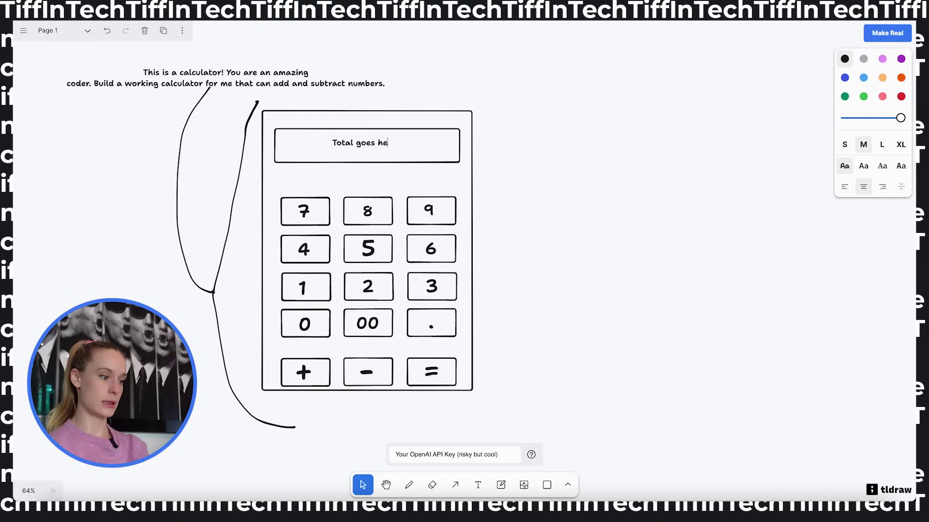
{"action": "left_click", "coordinate": [590, 166]}
{"action": "left_click_drag", "start_coordinate": [364, 149], "coordinate": [418, 152]}
{"action": "left_click", "coordinate": [581, 203]}
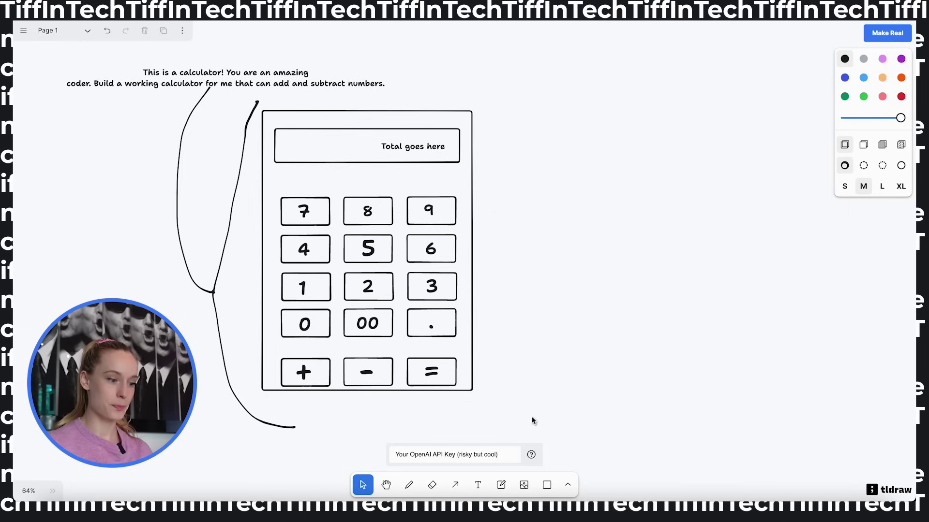
- Select the sketch, prompt and bracket, then generate the calculator with Make Real
{"action": "left_click_drag", "start_coordinate": [532, 417], "coordinate": [80, 64]}
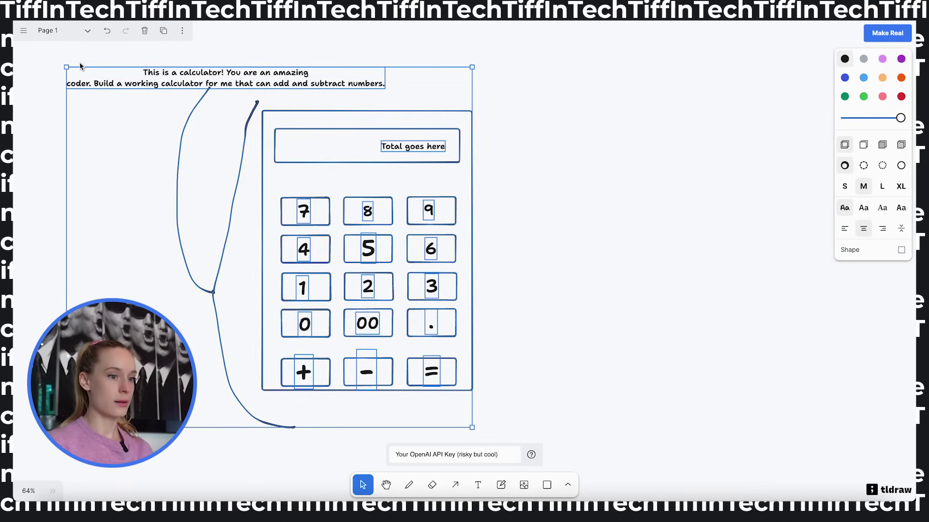
{"action": "left_click", "coordinate": [876, 35]}
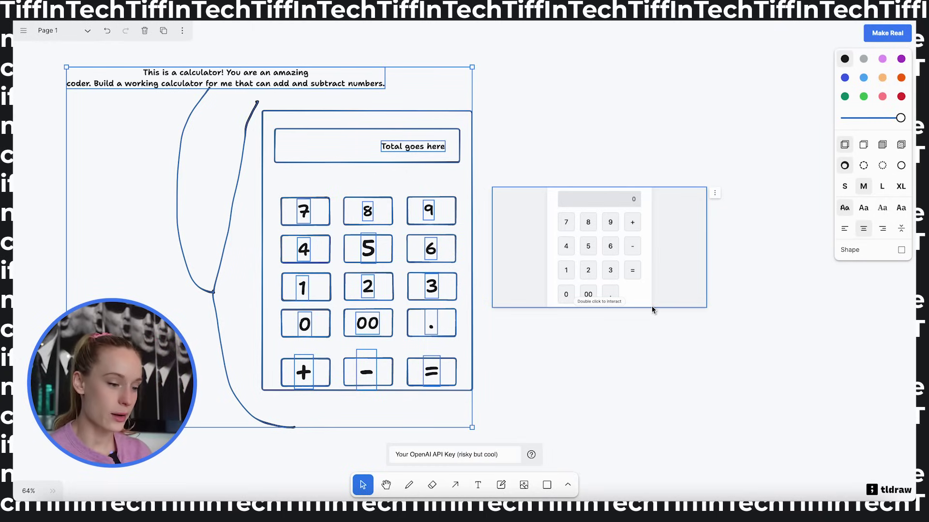
{"action": "double_click", "coordinate": [615, 302]}
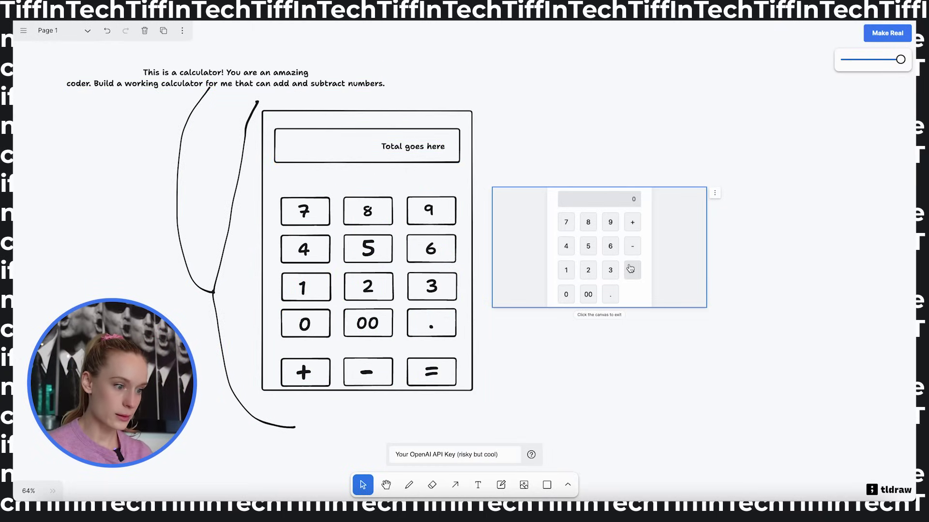
- Resize the generated calculator preview larger and enter its interactive mode
{"action": "left_click", "coordinate": [715, 193]}
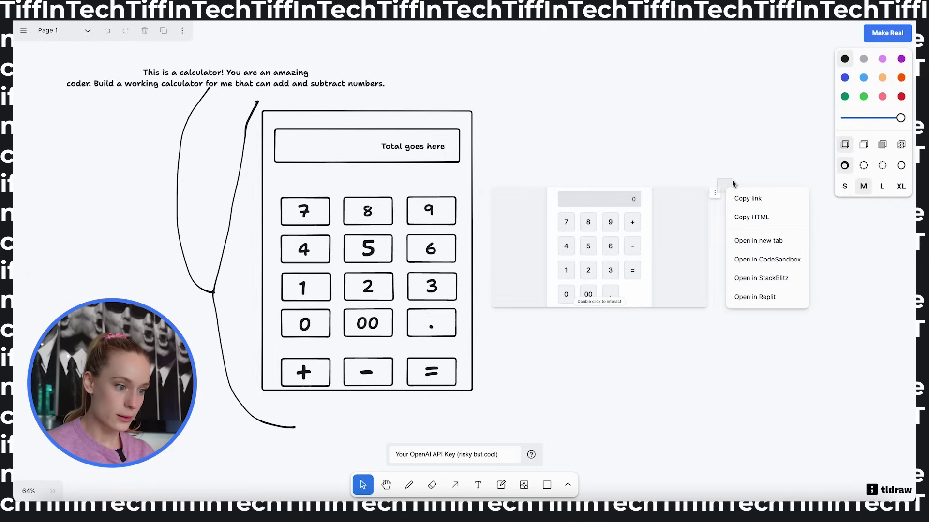
{"action": "left_click", "coordinate": [678, 196]}
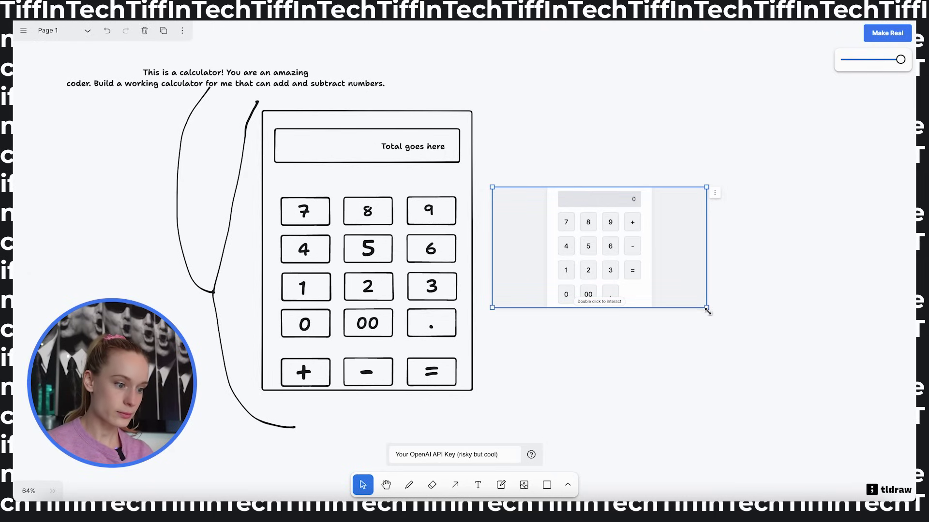
{"action": "left_click_drag", "start_coordinate": [707, 310], "coordinate": [861, 444]}
{"action": "scroll", "coordinate": [705, 353], "scroll_direction": "right", "scroll_amount": 4}
{"action": "scroll", "coordinate": [705, 353], "scroll_direction": "down", "scroll_amount": 2}
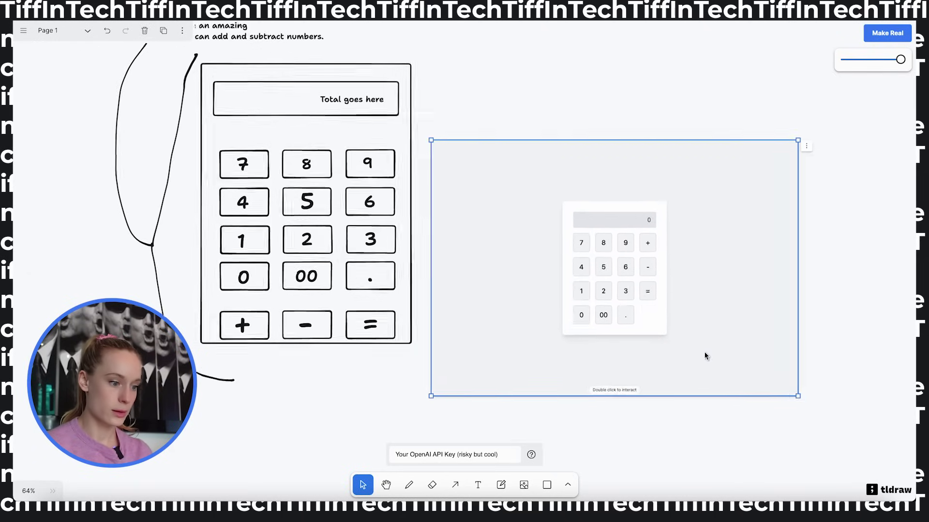
{"action": "scroll", "coordinate": [642, 320], "scroll_direction": "up", "scroll_amount": 5}
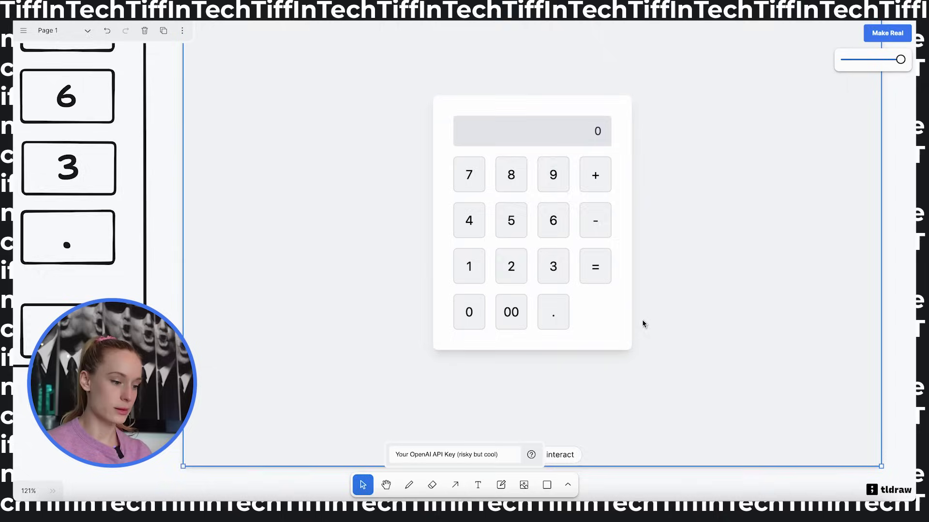
{"action": "scroll", "coordinate": [628, 367], "scroll_direction": "down", "scroll_amount": 2}
{"action": "double_click", "coordinate": [564, 370]}
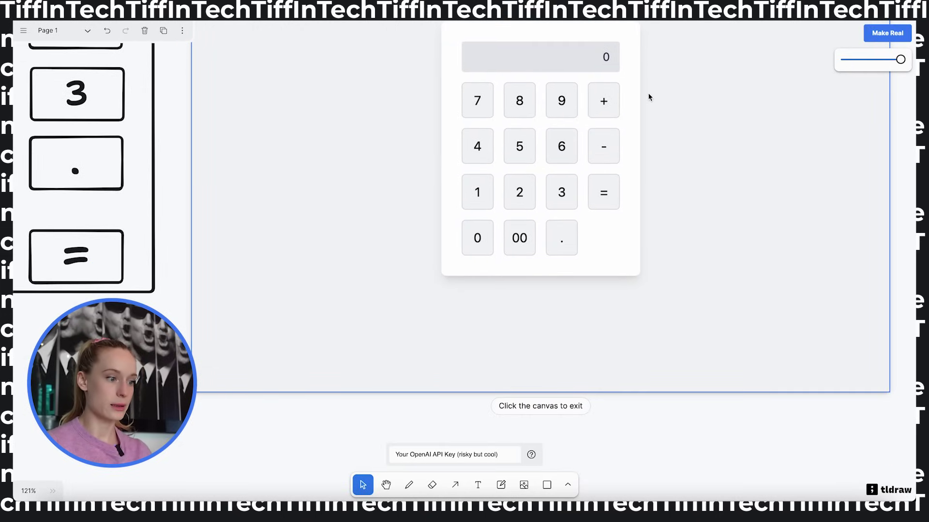
- Compute 7 + 7 = 14, then 14 − 3 = 11 on the generated calculator
{"action": "left_click", "coordinate": [479, 103]}
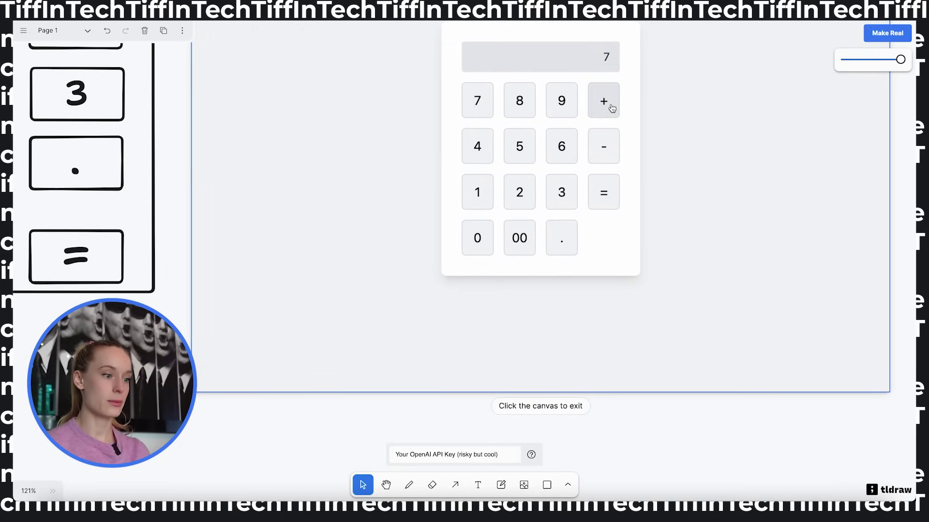
{"action": "left_click", "coordinate": [610, 108]}
{"action": "left_click", "coordinate": [466, 108]}
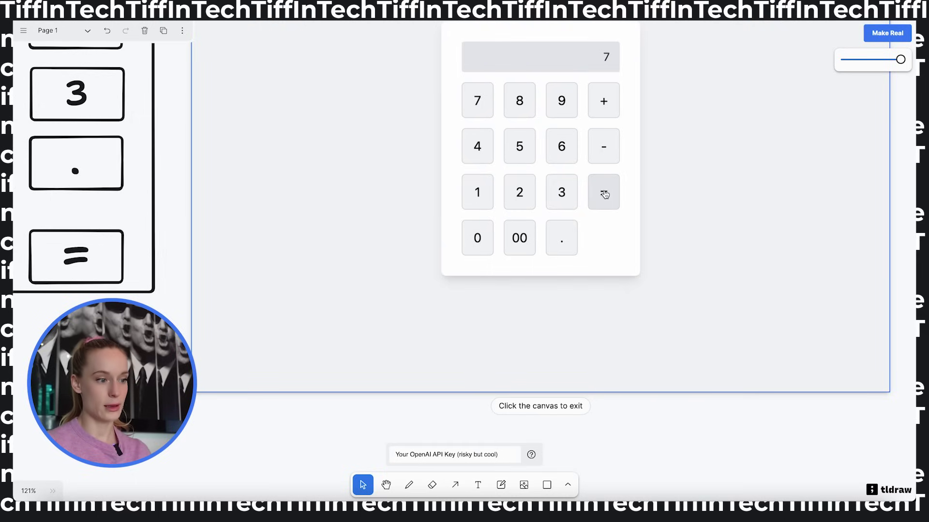
{"action": "left_click", "coordinate": [604, 193]}
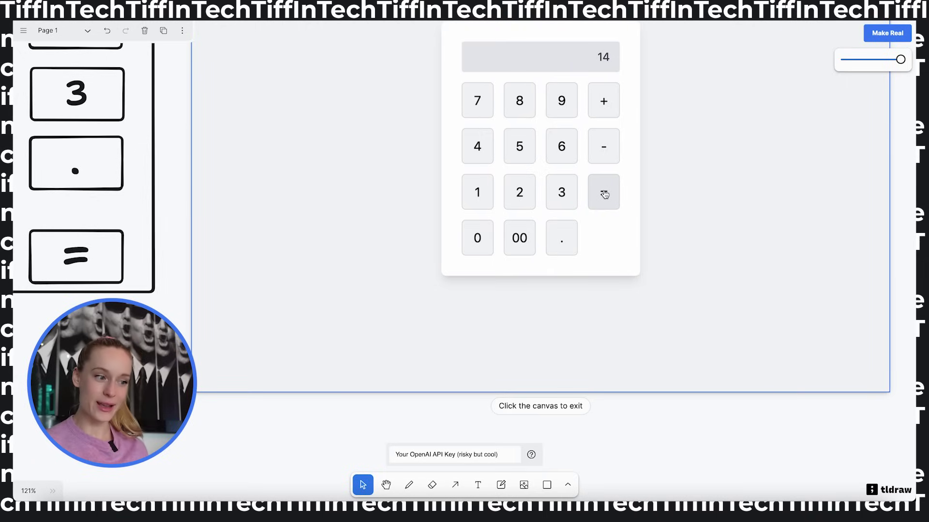
{"action": "left_click", "coordinate": [606, 154]}
{"action": "left_click", "coordinate": [562, 196]}
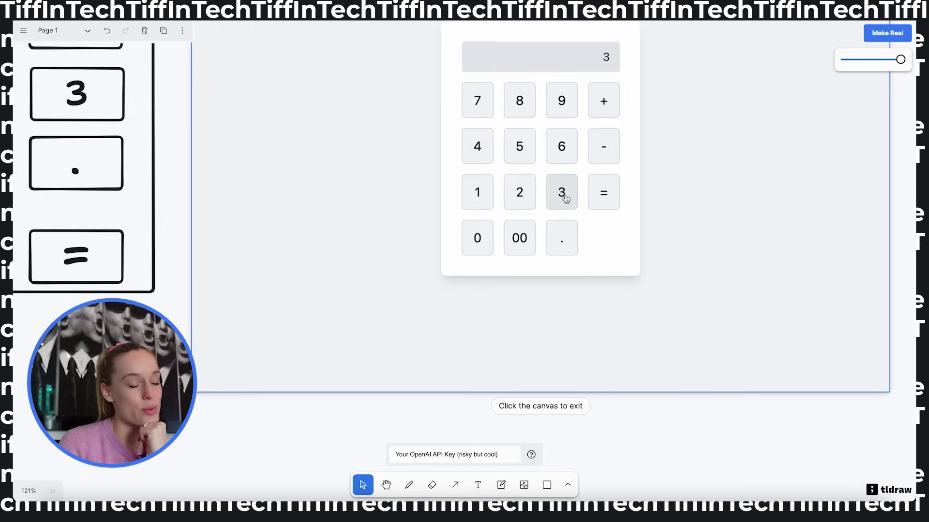
{"action": "left_click", "coordinate": [601, 204]}
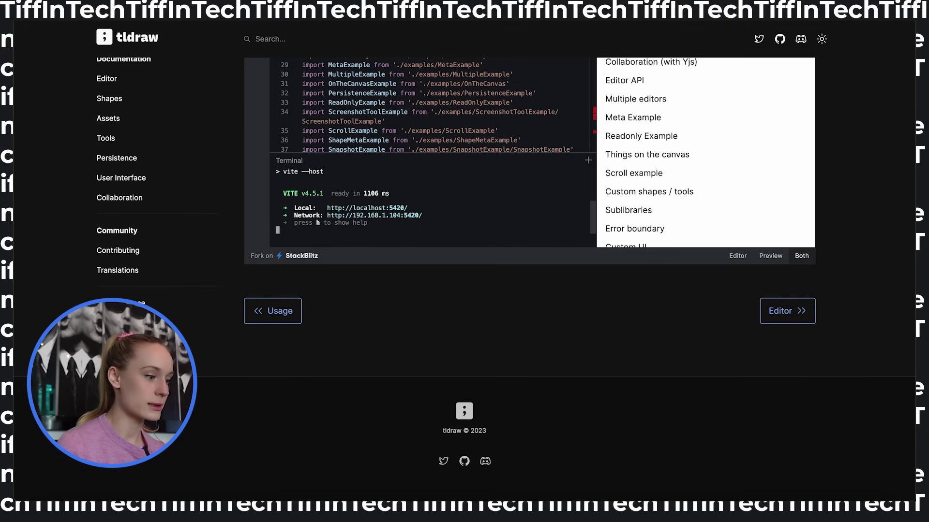
{"action": "scroll", "coordinate": [255, 248], "scroll_direction": "up", "scroll_amount": 5}
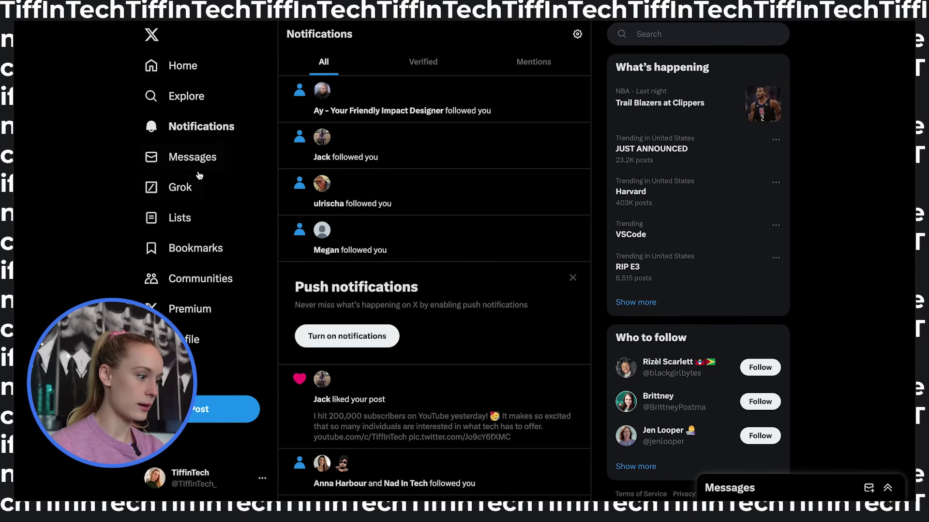
- Search X for 'tldr', open the tldraw profile and view its pinned post's image
{"action": "left_click", "coordinate": [649, 35]}
{"action": "type", "text": "tldr"}
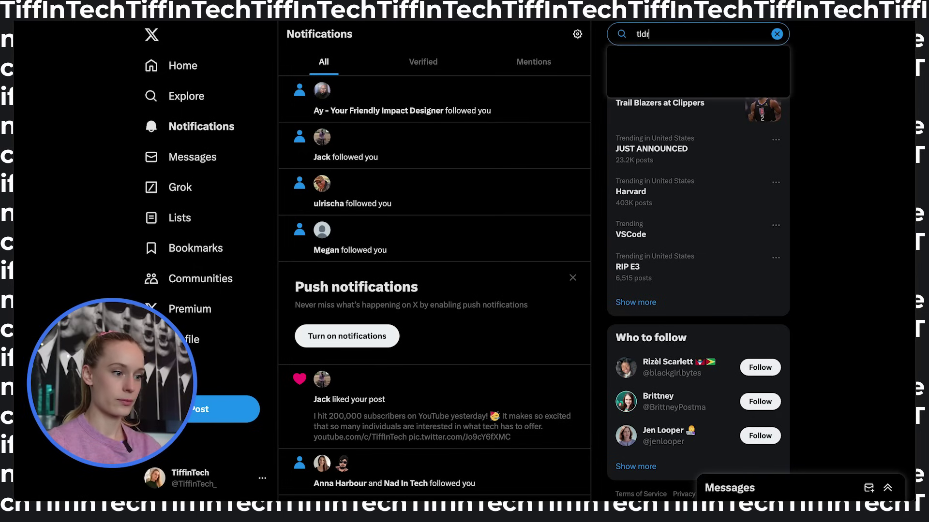
{"action": "left_click", "coordinate": [670, 100]}
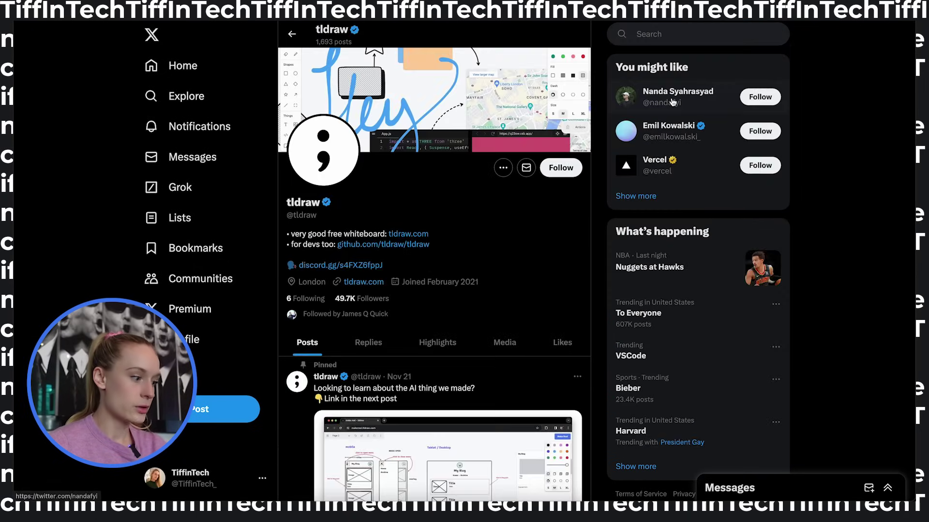
{"action": "scroll", "coordinate": [494, 274], "scroll_direction": "down", "scroll_amount": 4}
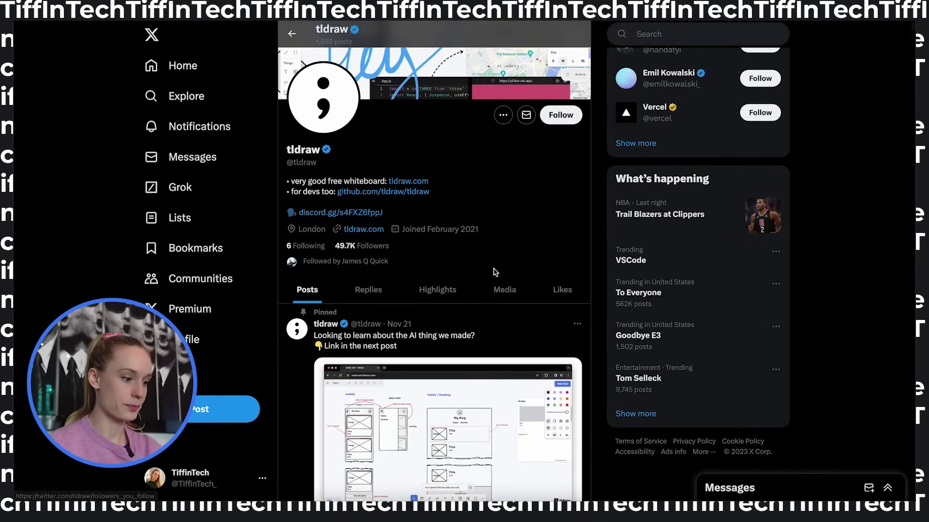
{"action": "scroll", "coordinate": [495, 273], "scroll_direction": "down", "scroll_amount": 4}
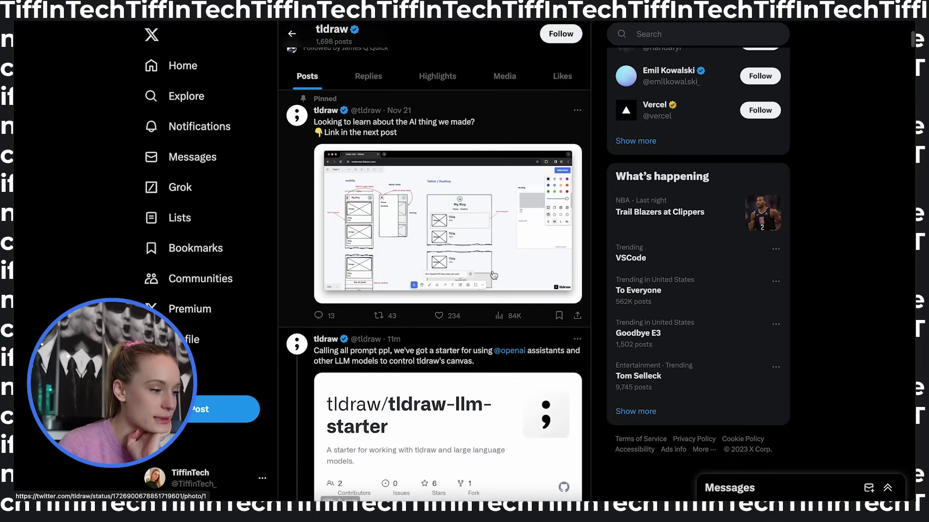
{"action": "left_click", "coordinate": [490, 118]}
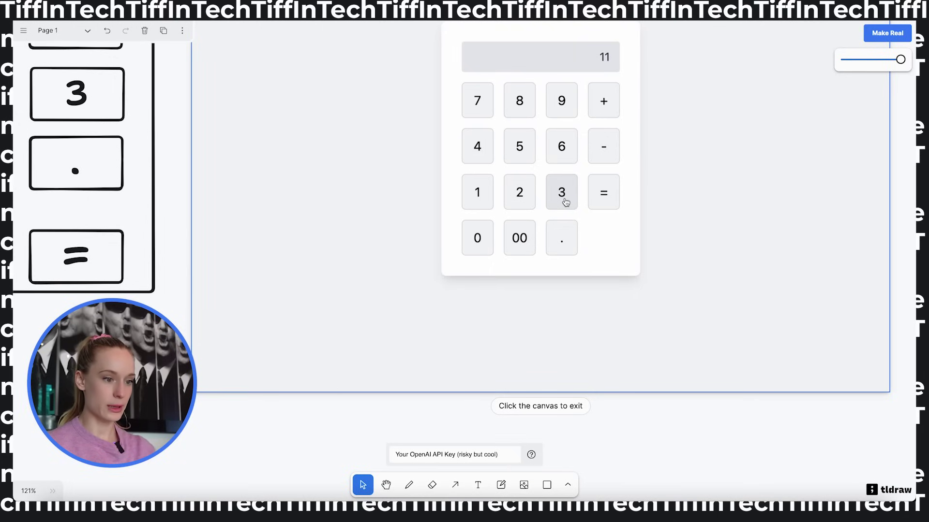
- Exit interactive mode and open the generated calculator in StackBlitz from its ⋮ menu
{"action": "key", "text": "Escape"}
{"action": "scroll", "coordinate": [685, 300], "scroll_direction": "up", "scroll_amount": 5}
{"action": "left_click", "coordinate": [762, 158]}
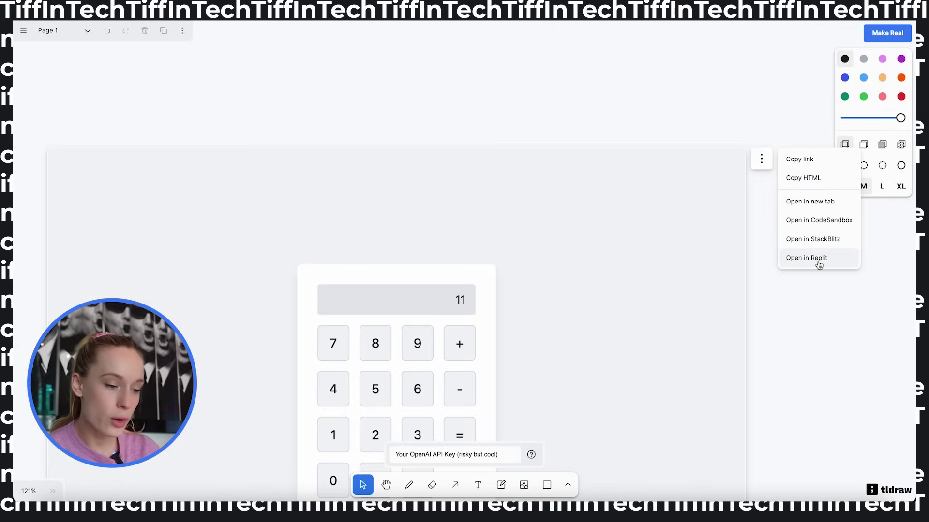
{"action": "left_click", "coordinate": [815, 264]}
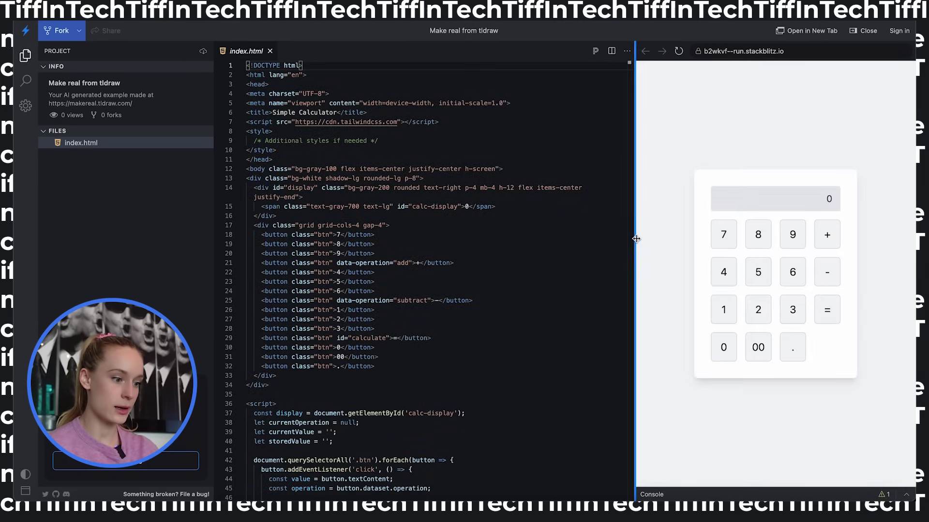
- Widen the running preview and scroll through the calculator's index.html code
{"action": "left_click_drag", "start_coordinate": [633, 239], "coordinate": [616, 239]}
{"action": "scroll", "coordinate": [444, 313], "scroll_direction": "down", "scroll_amount": 5}
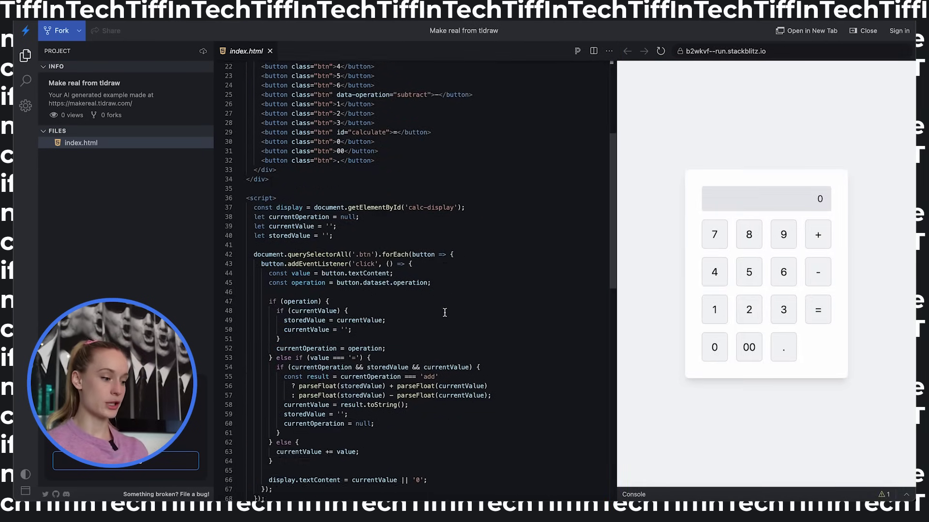
{"action": "scroll", "coordinate": [445, 313], "scroll_direction": "down", "scroll_amount": 8}
{"action": "scroll", "coordinate": [444, 313], "scroll_direction": "up", "scroll_amount": 8}
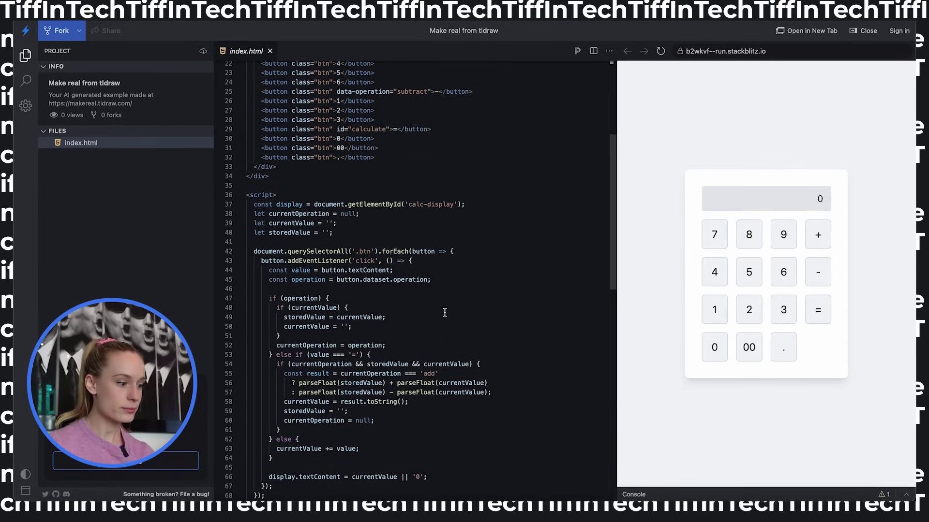
{"action": "scroll", "coordinate": [417, 323], "scroll_direction": "down", "scroll_amount": 3}
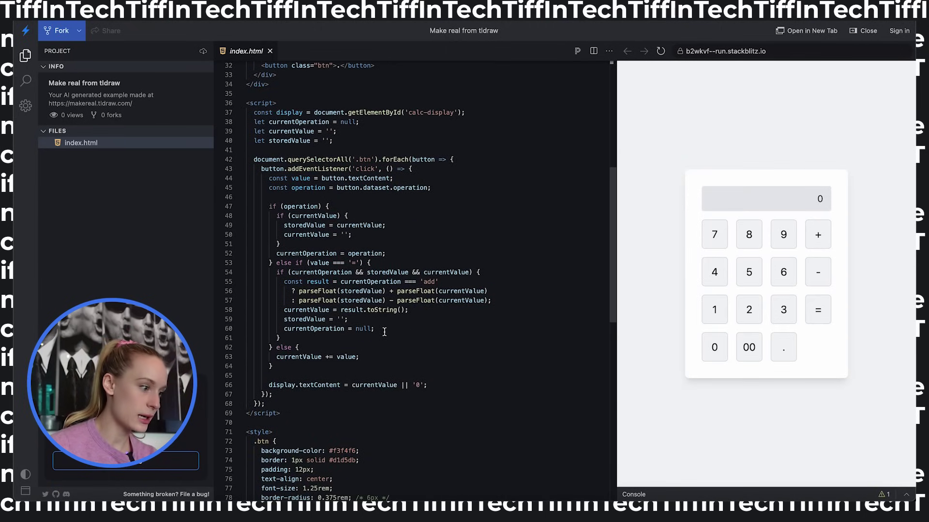
{"action": "scroll", "coordinate": [384, 332], "scroll_direction": "down", "scroll_amount": 1}
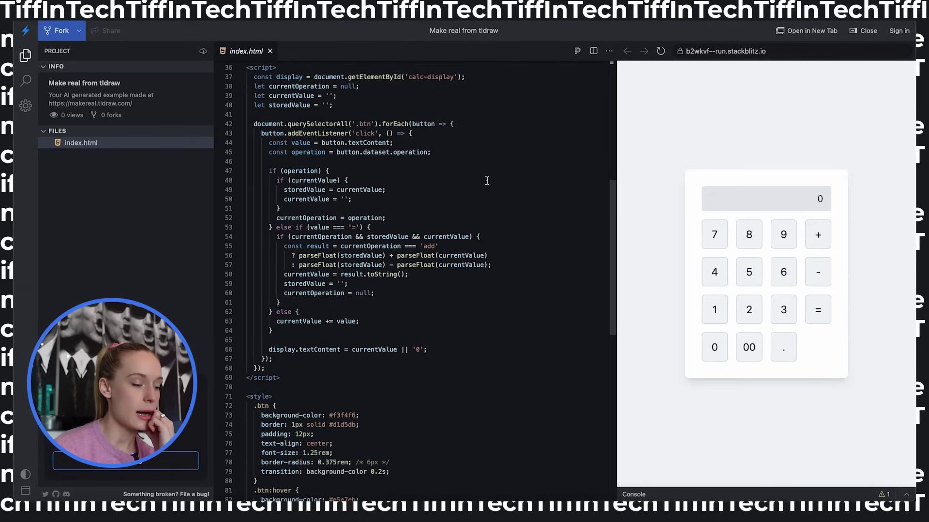
{"action": "scroll", "coordinate": [483, 193], "scroll_direction": "up", "scroll_amount": 3}
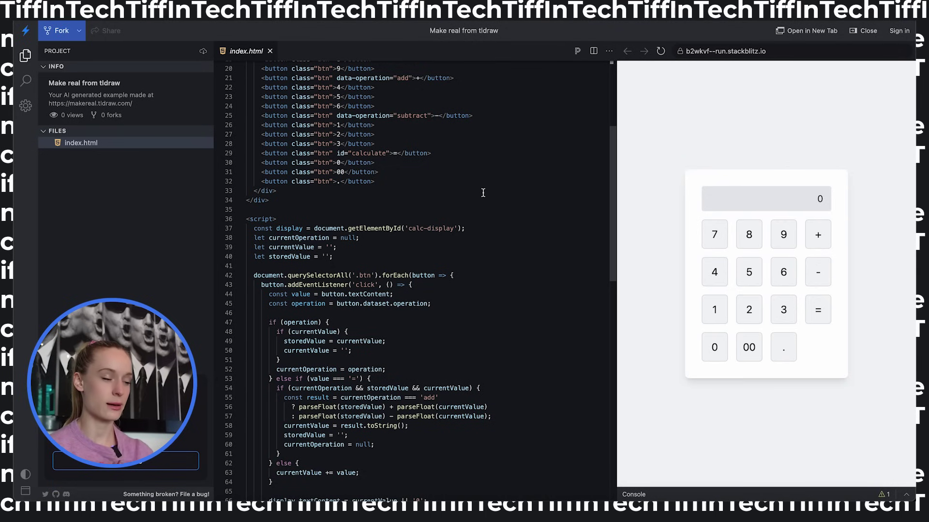
{"action": "scroll", "coordinate": [483, 193], "scroll_direction": "up", "scroll_amount": 4}
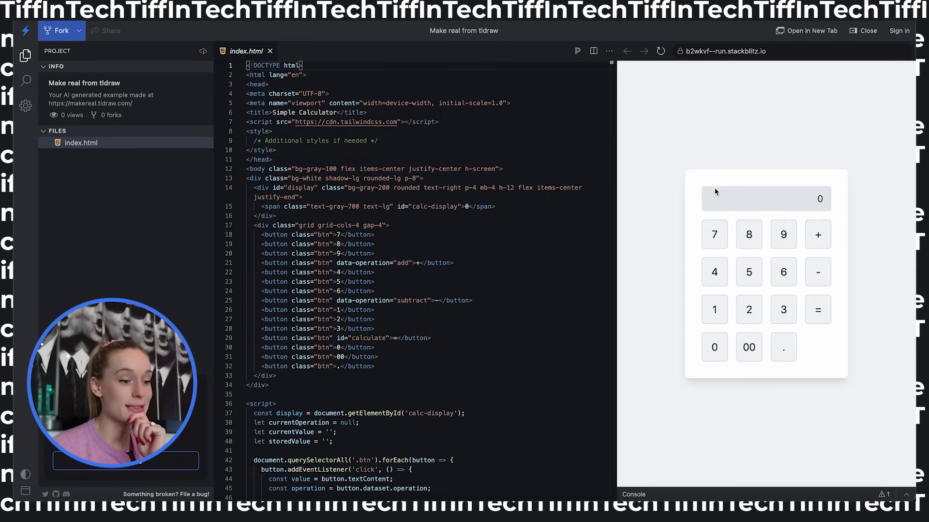
- Enter 7 in the StackBlitz preview, then return to the tldraw canvas tab
{"action": "left_click", "coordinate": [723, 244]}
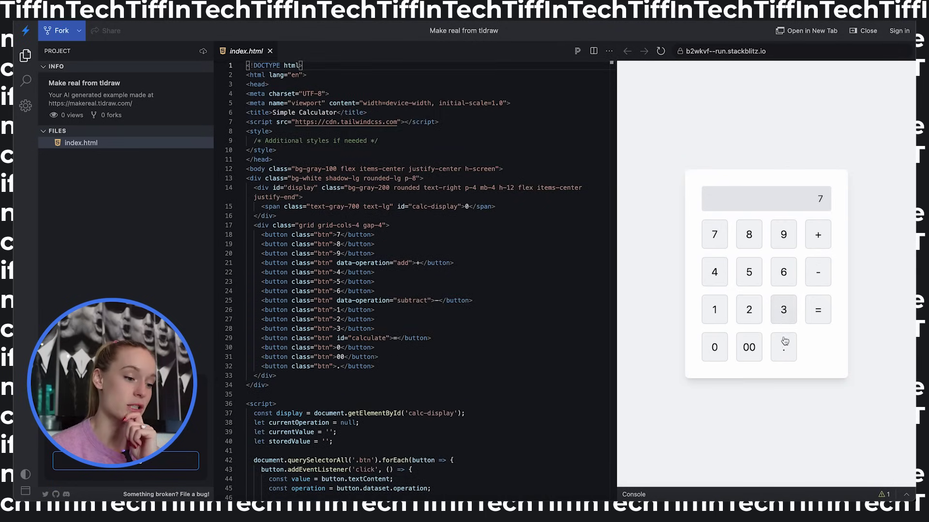
{"action": "scroll", "coordinate": [477, 304], "scroll_direction": "down", "scroll_amount": 15}
{"action": "scroll", "coordinate": [477, 304], "scroll_direction": "up", "scroll_amount": 8}
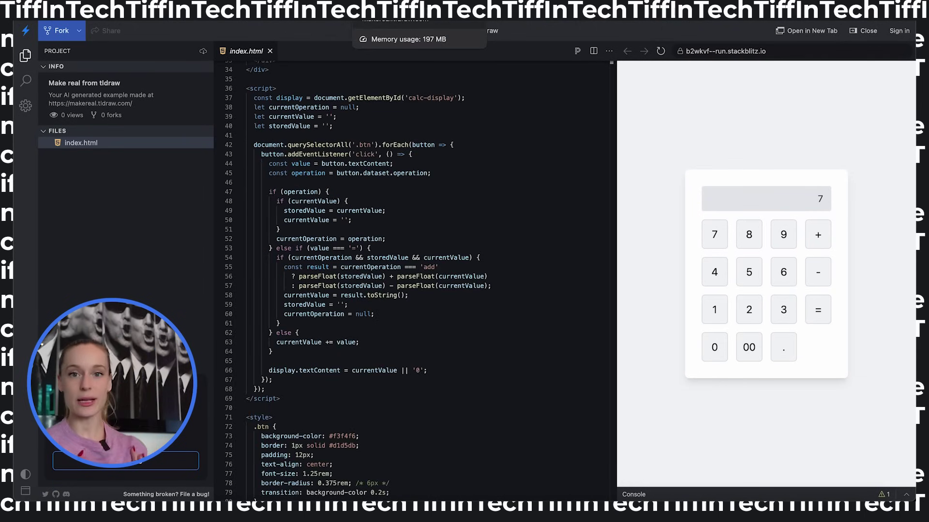
{"action": "left_click", "coordinate": [377, 14]}
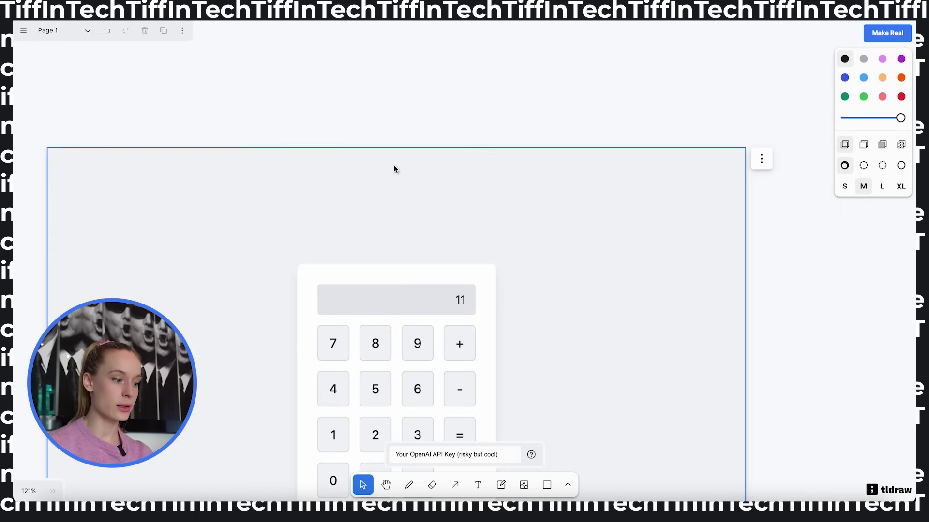
{"action": "scroll", "coordinate": [394, 168], "scroll_direction": "down", "scroll_amount": 5}
{"action": "scroll", "coordinate": [195, 199], "scroll_direction": "up", "scroll_amount": 5}
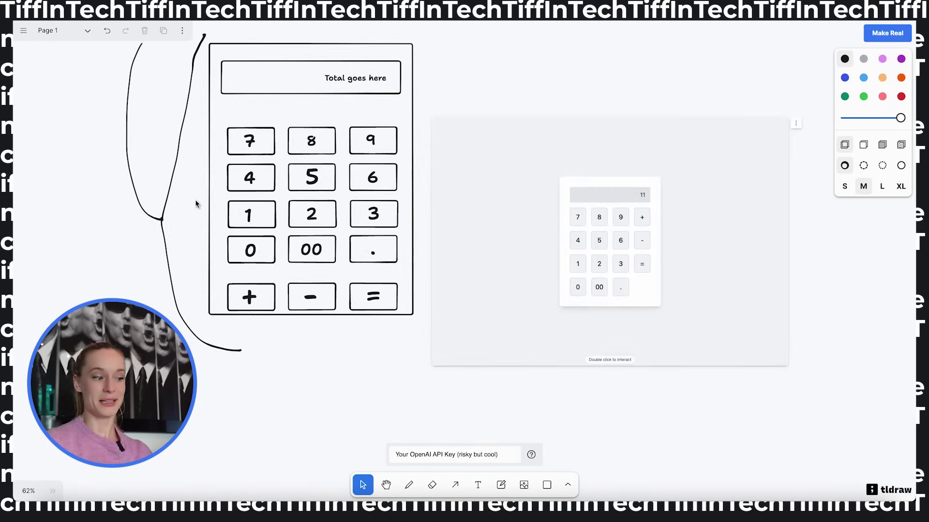